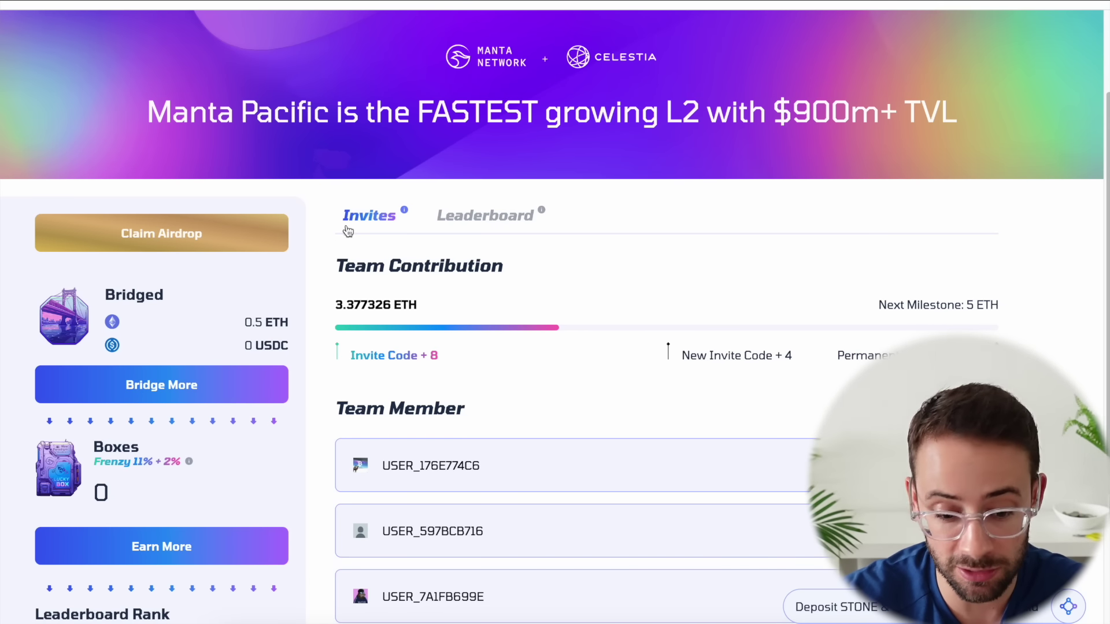
- Preview the Manta airdrop claim with 1 Secure Multisigs, 2 Leaderboard Scores and the Tier1 Backers NFTs selected, and close it without claiming
scroll(306, 272, "down", 1)
scroll(307, 278, "down", 1)
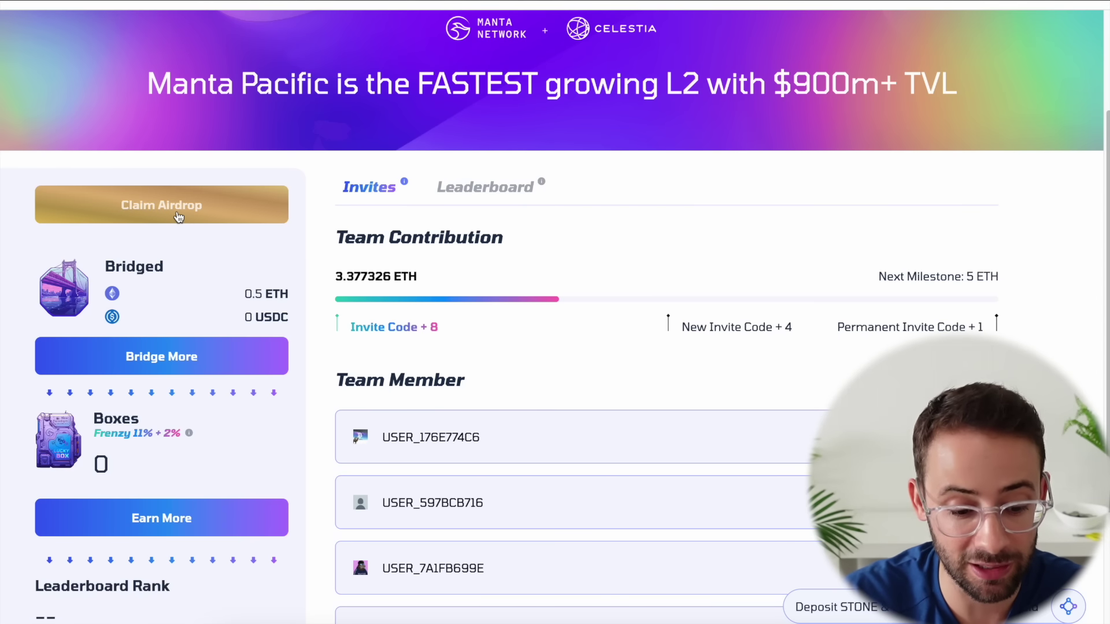
left_click(210, 209)
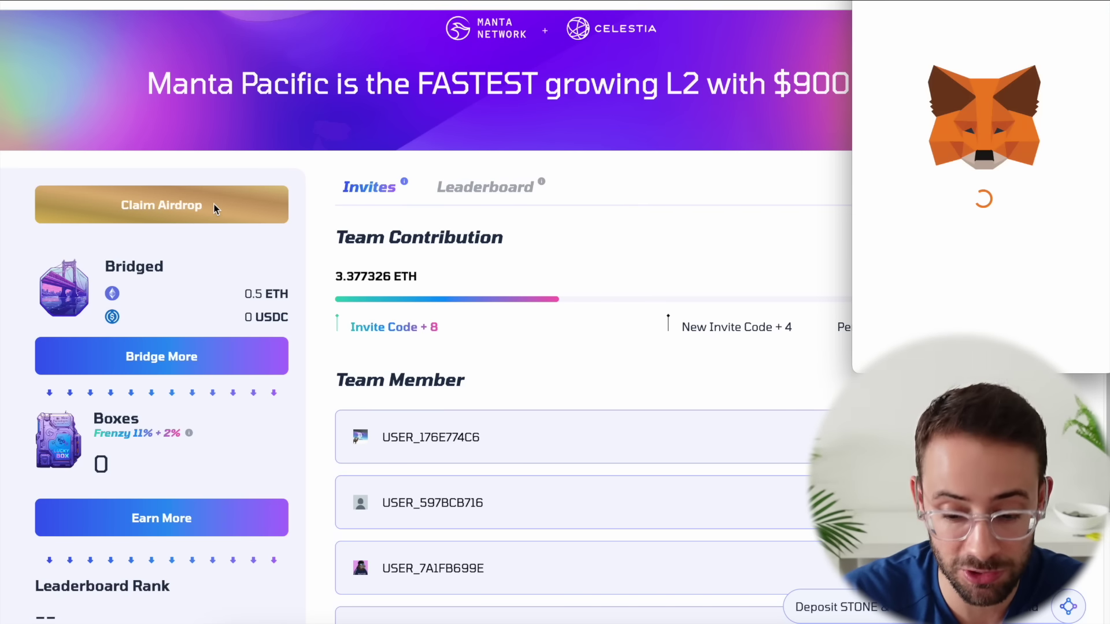
left_click(932, 336)
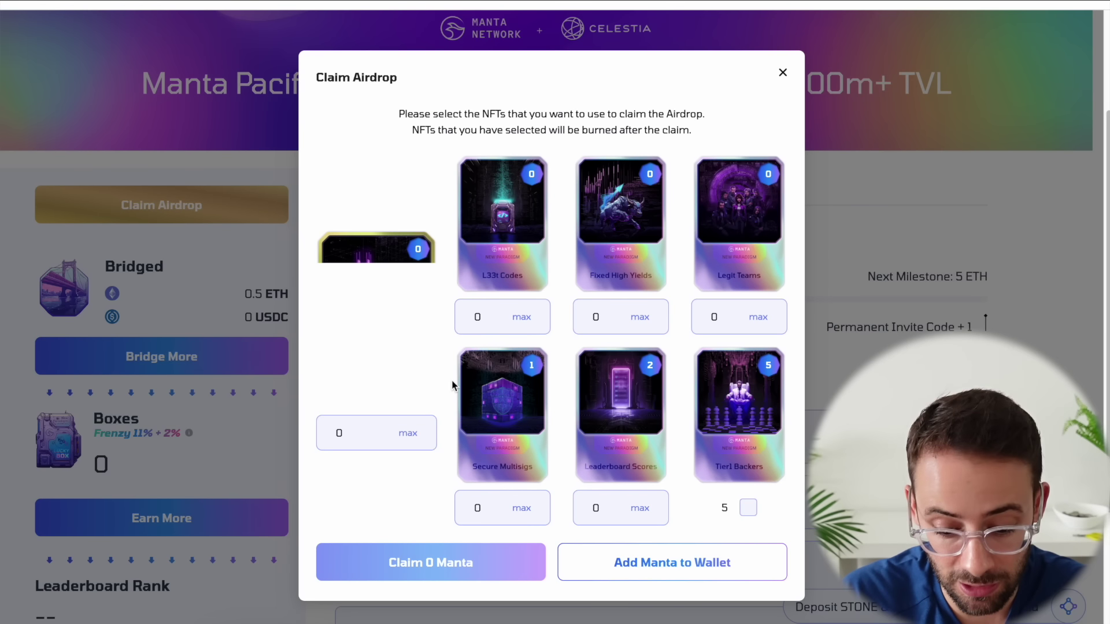
left_click(748, 508)
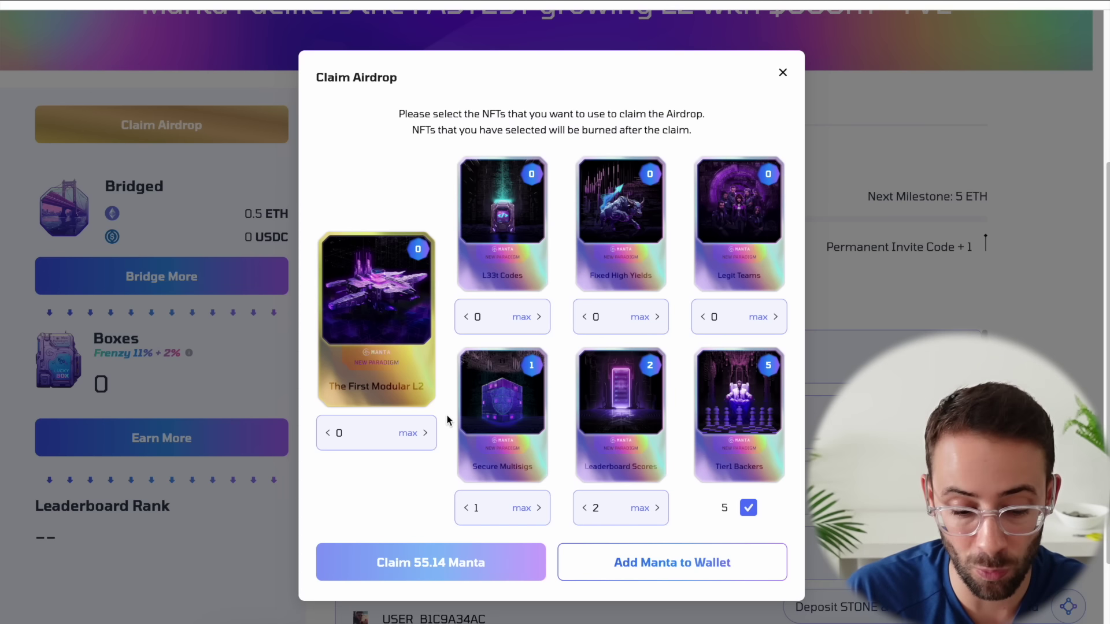
left_click(785, 73)
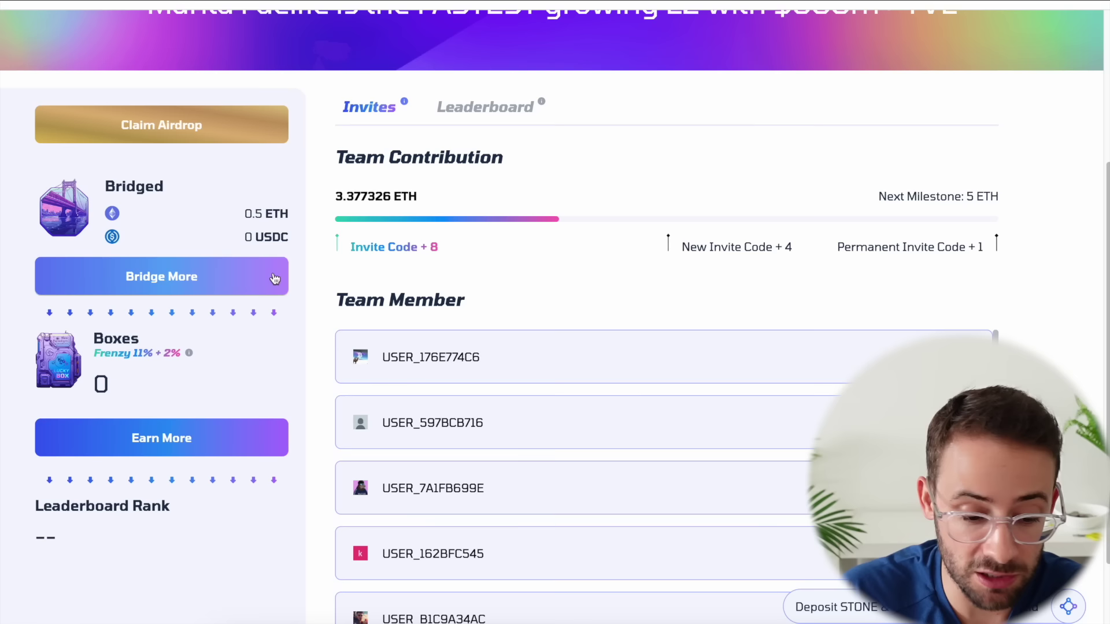
- Open the leaderboard, inspect the NFT cards from Tier1 Backers to The First Modular L2, and return to the airdrop claim
left_click(514, 104)
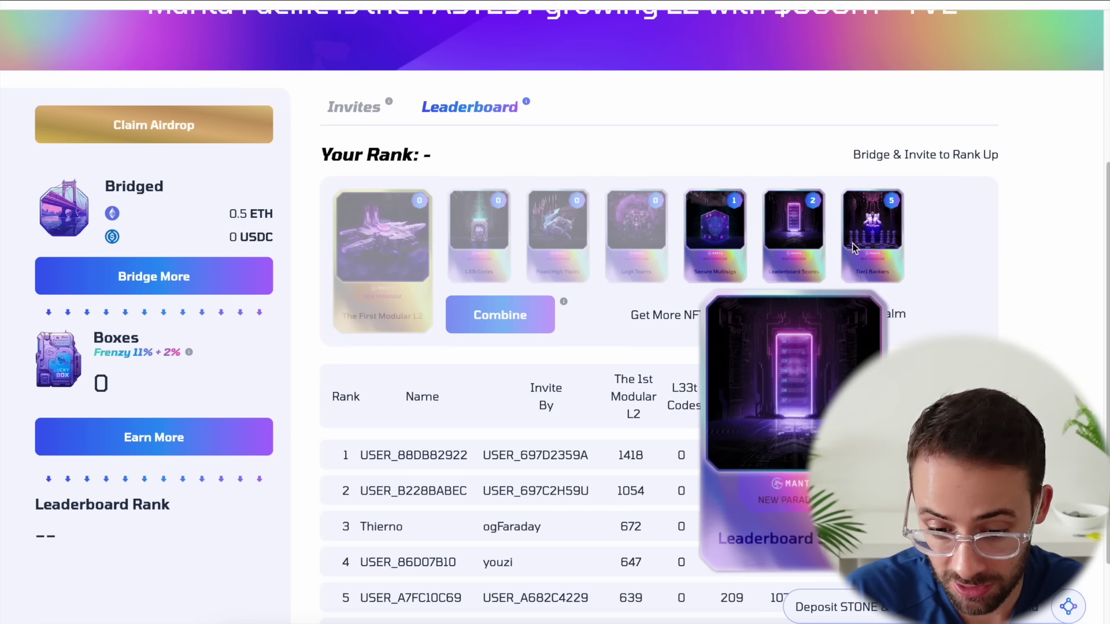
mouse_move(863, 233)
mouse_move(705, 250)
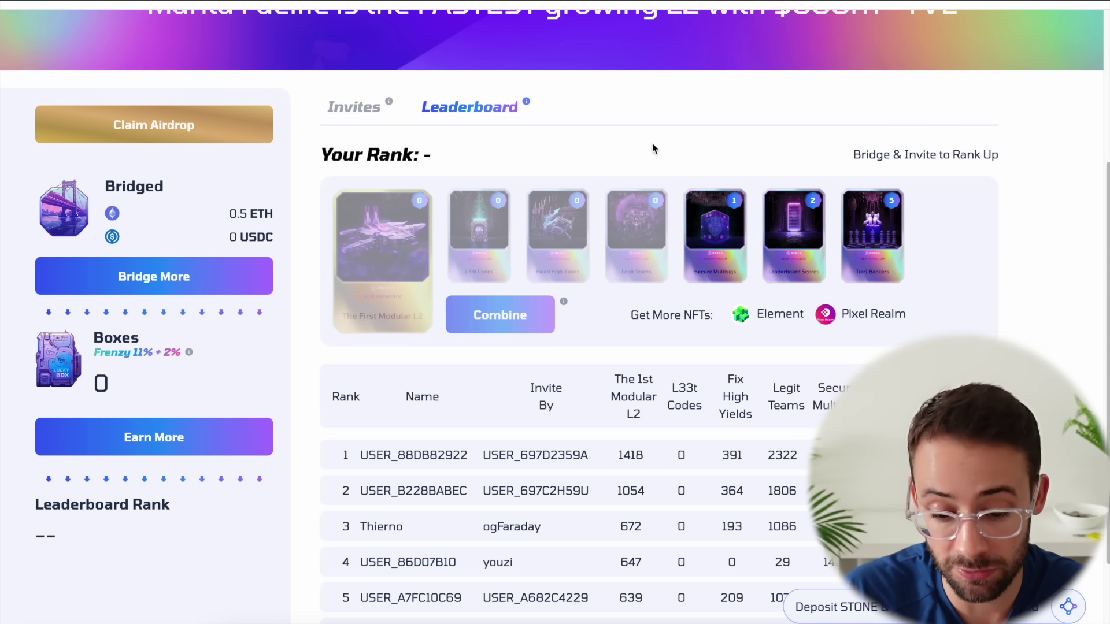
mouse_move(486, 219)
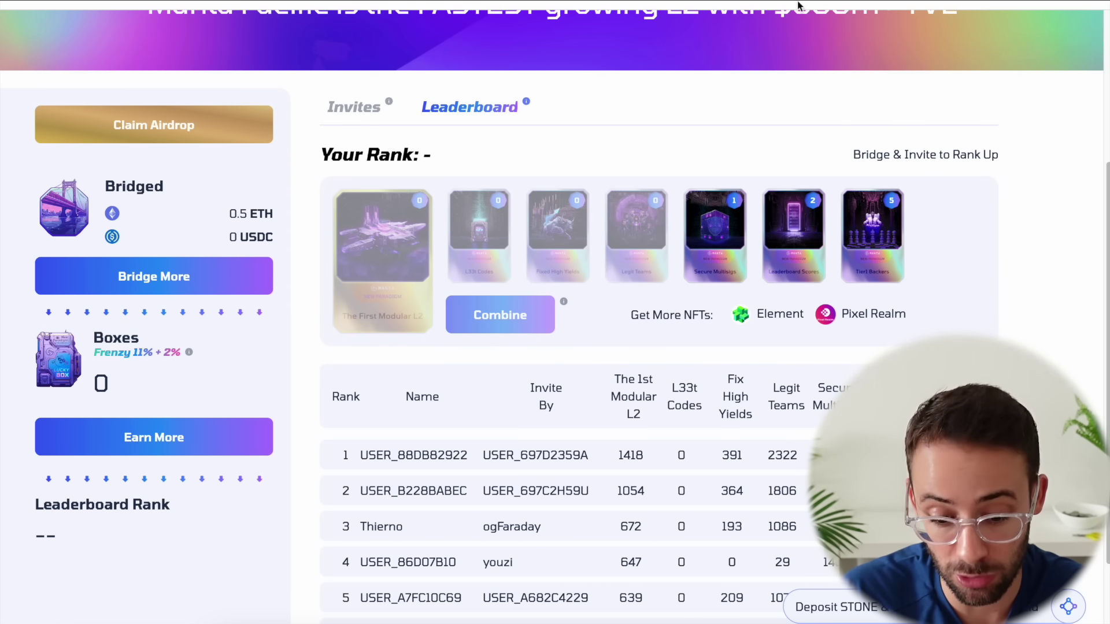
mouse_move(370, 271)
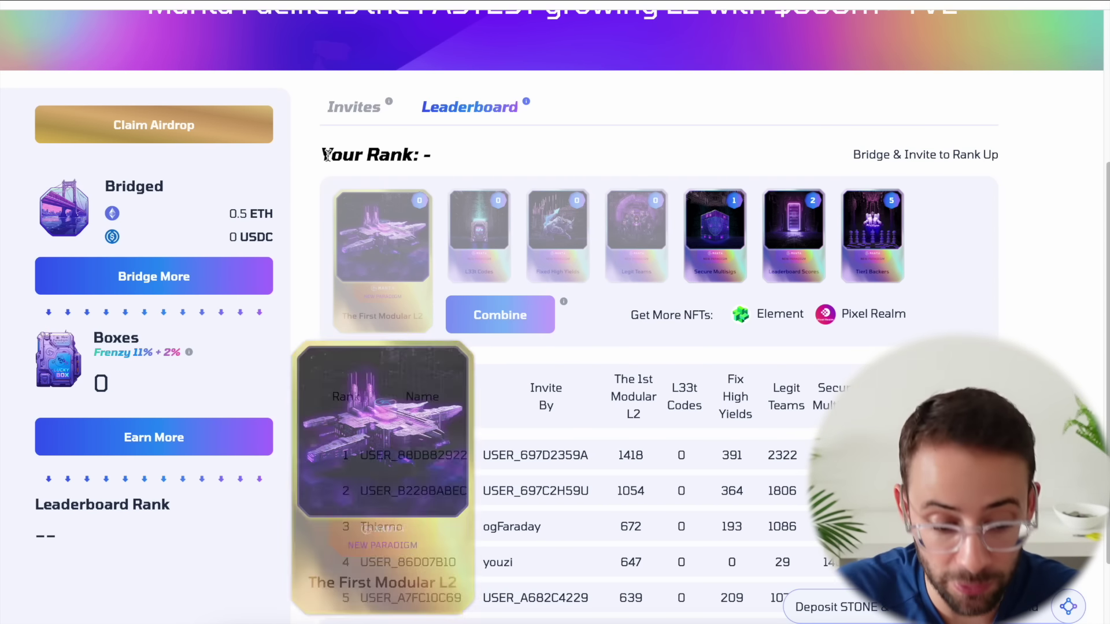
left_click(243, 124)
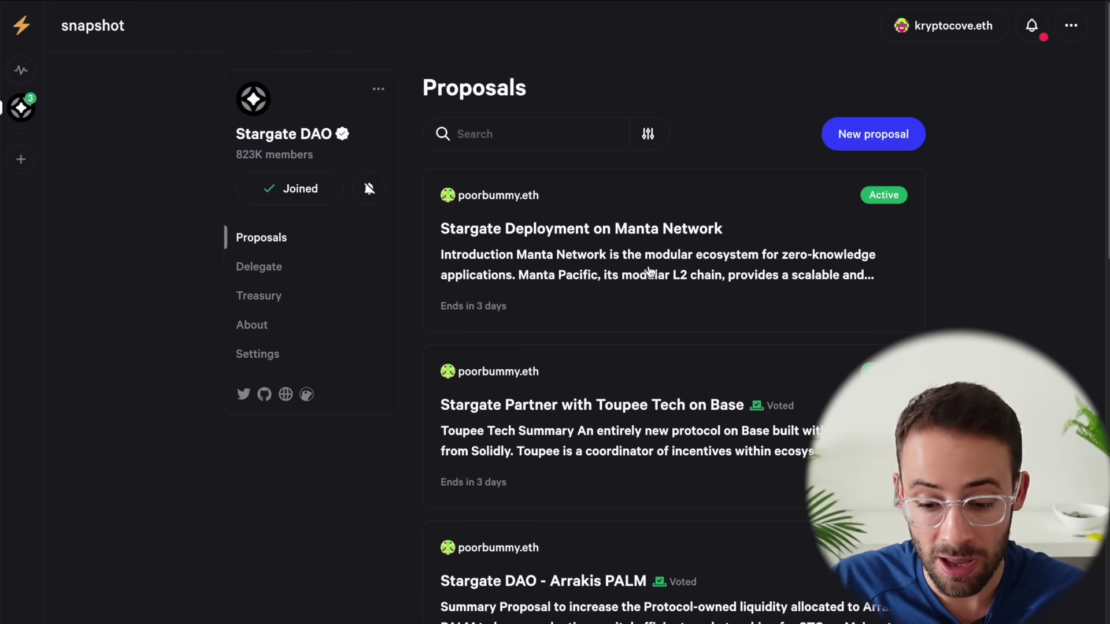
- Switch to Snapshot and open the "Stargate Deployment on Manta Network" proposal from the Stargate DAO list
scroll(694, 353, "down", 1)
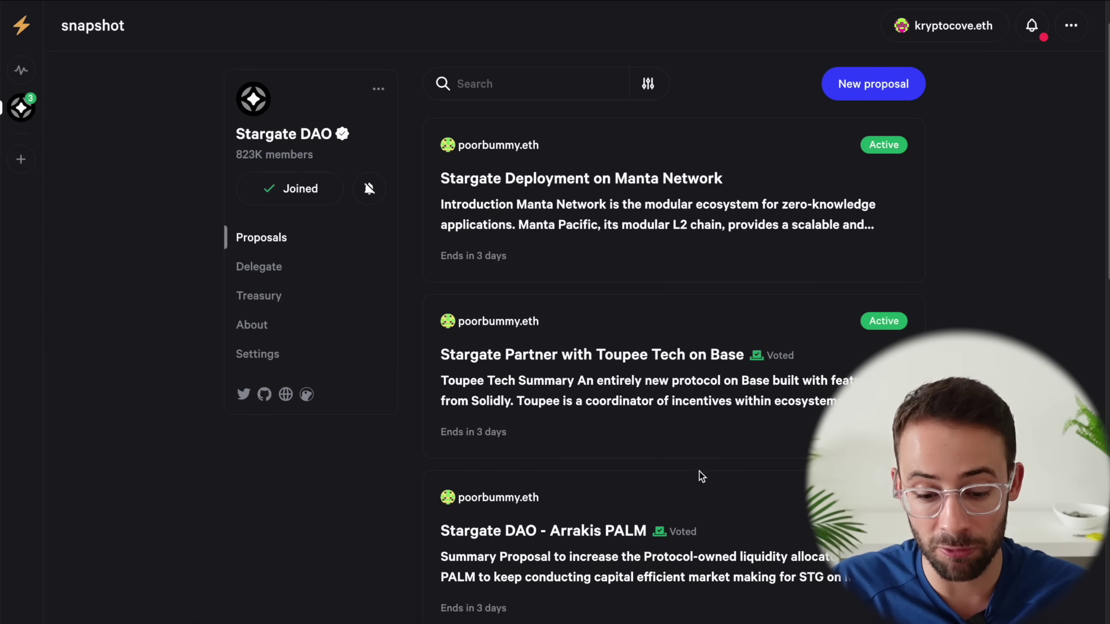
scroll(599, 259, "up", 1)
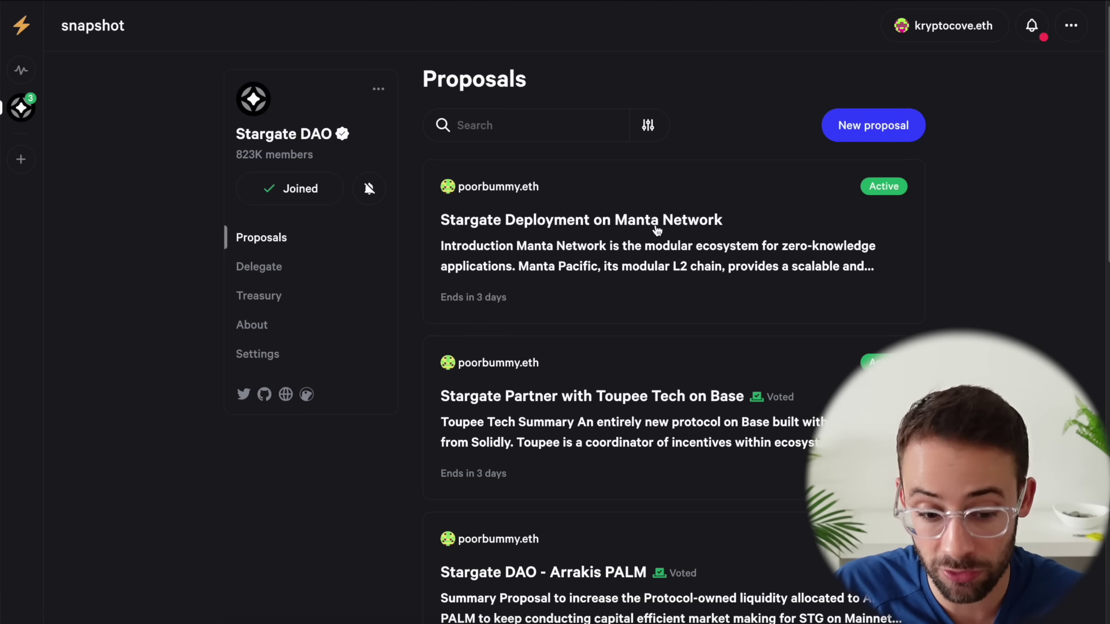
left_click(752, 217)
- Cast and confirm a Yes vote on the Manta Network proposal, and return to the Stargate DAO space
scroll(550, 411, "down", 9)
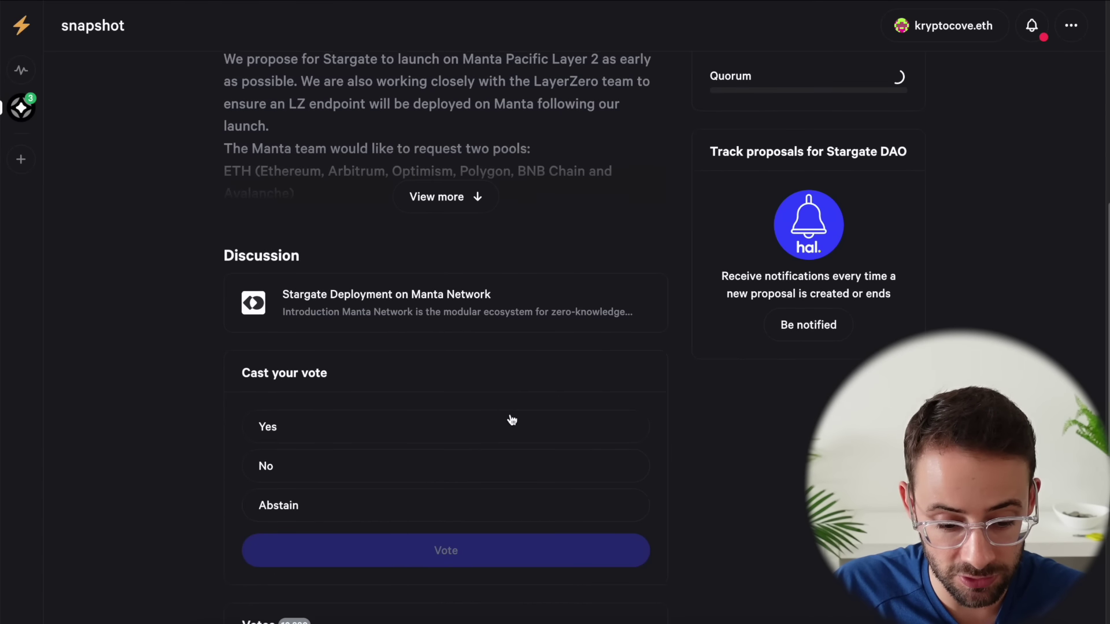
scroll(511, 420, "down", 1)
left_click(321, 372)
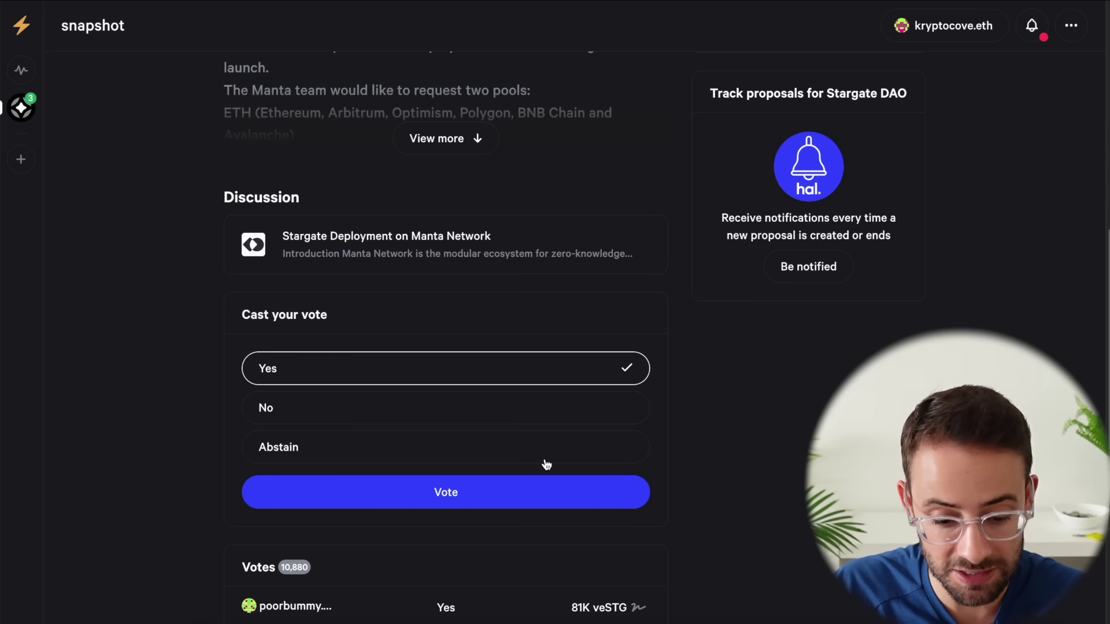
scroll(555, 445, "down", 1)
left_click(431, 412)
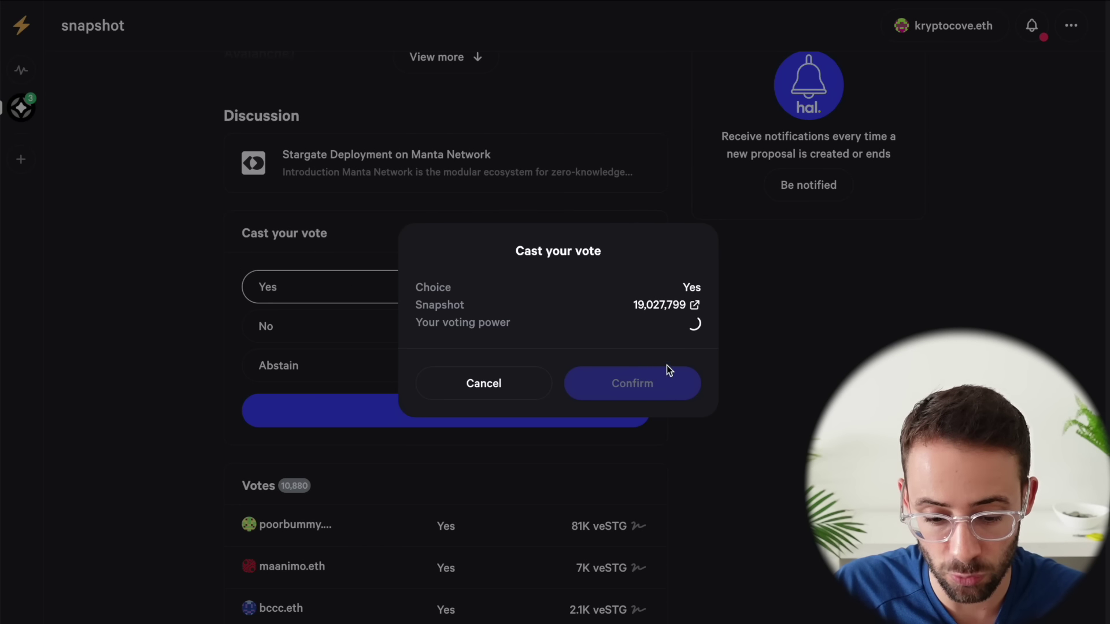
triple_click(673, 293)
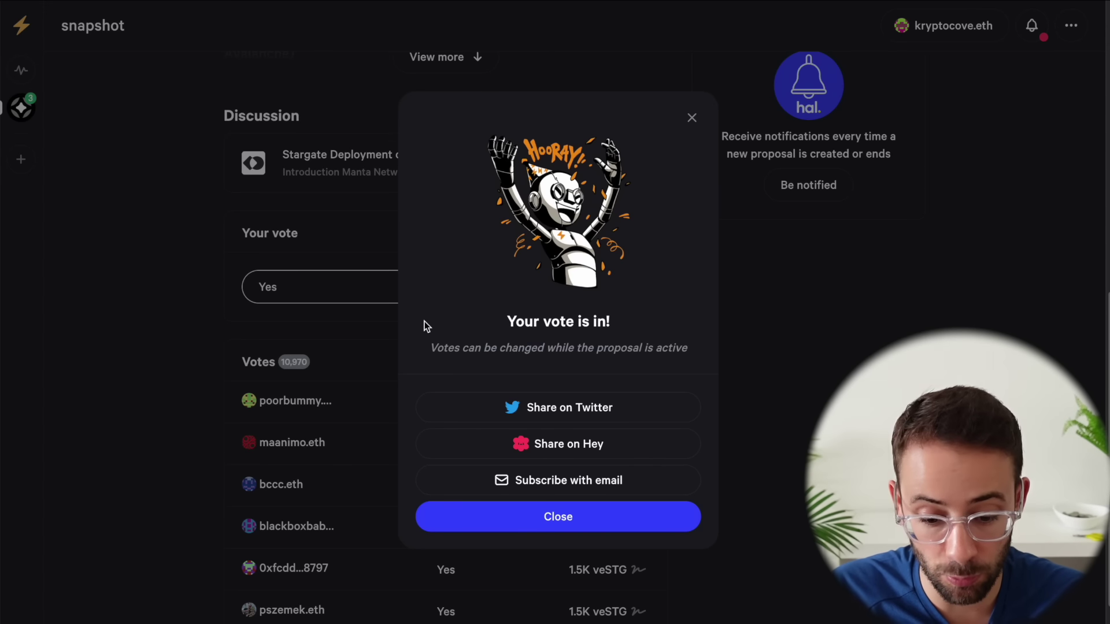
left_click(23, 111)
left_click(22, 114)
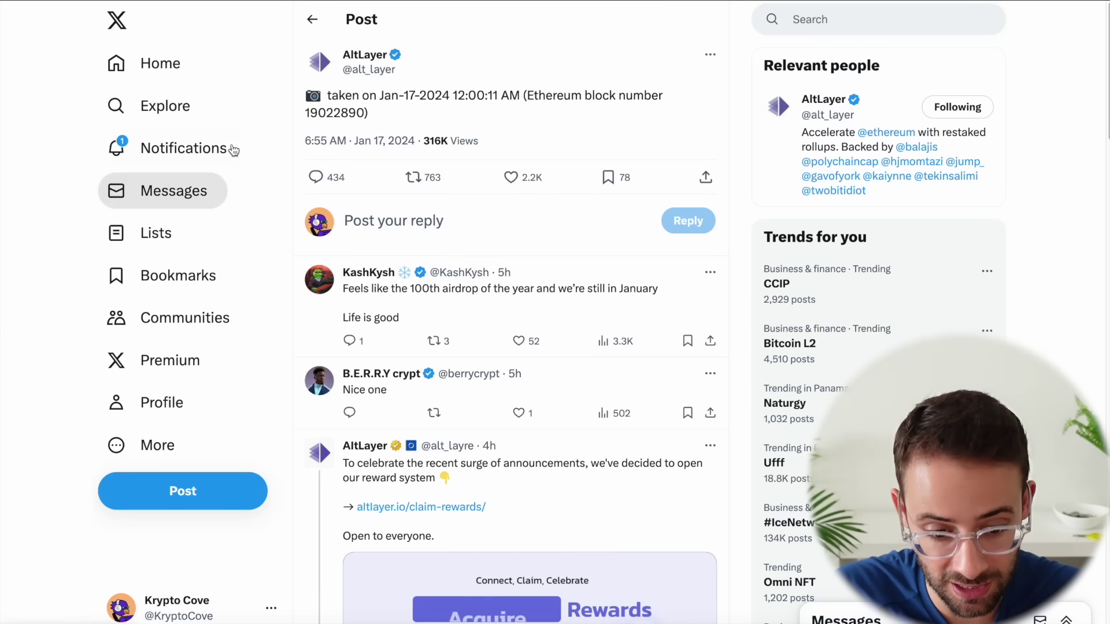
- On X, examine AltLayer's snapshot post and the DeFi Airdrops thread with the ALT airdrop categories and timeline
mouse_move(397, 62)
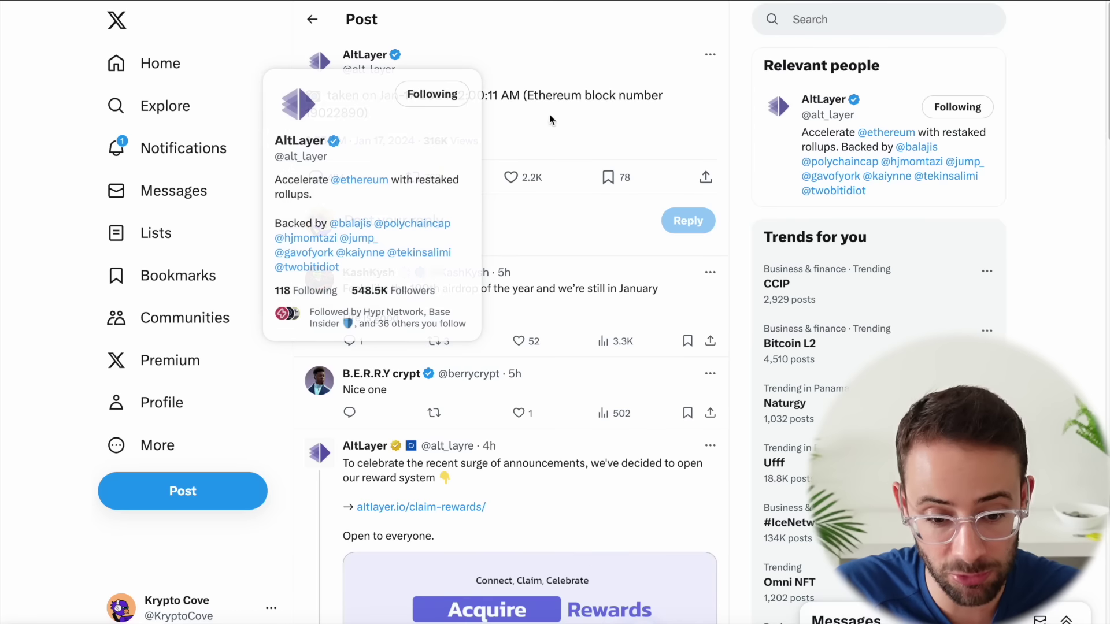
key("alt+Left")
scroll(548, 195, "down", 2)
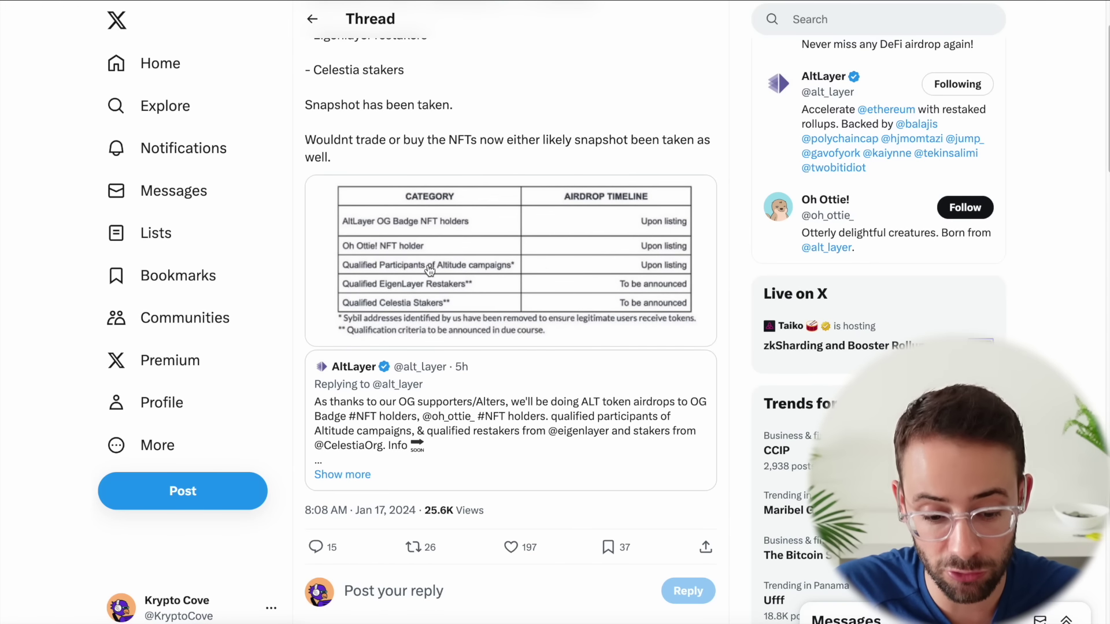
left_click(427, 287)
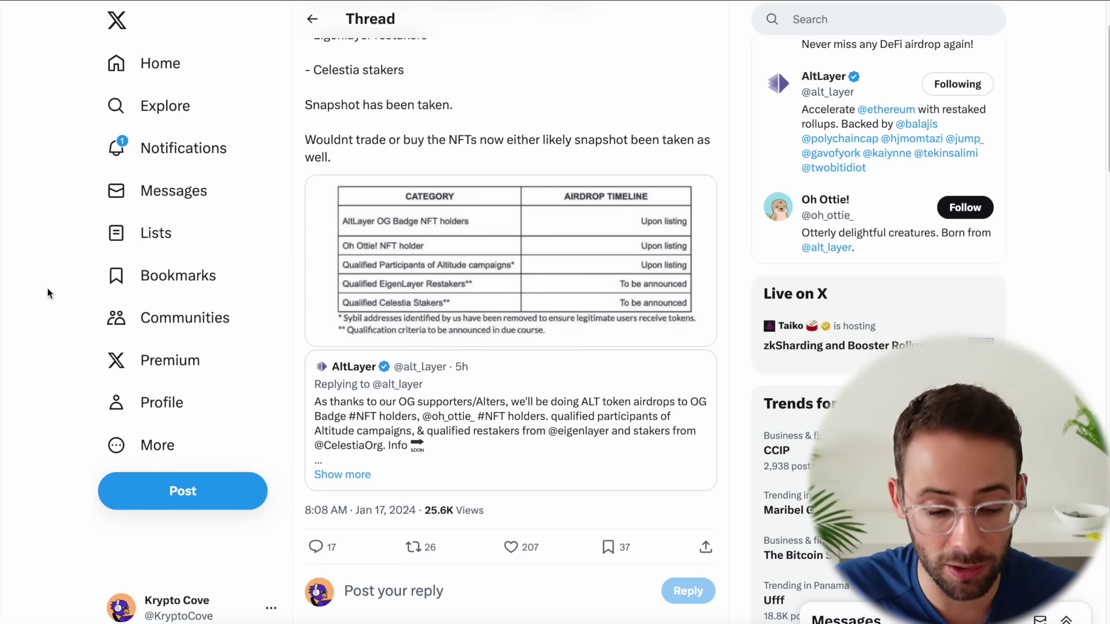
scroll(48, 293, "up", 2)
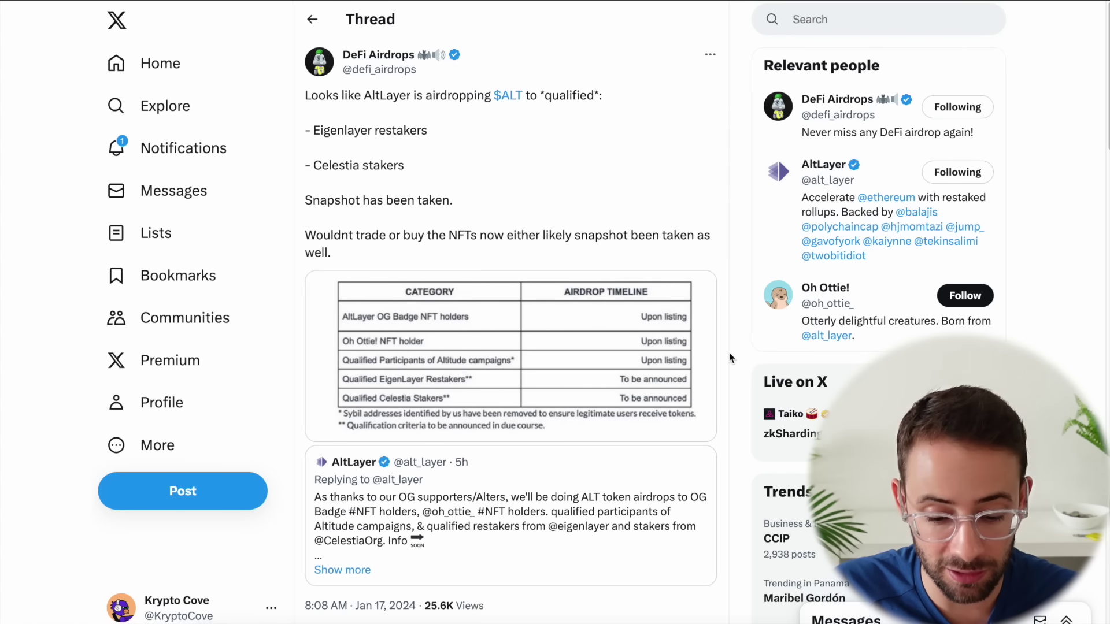
scroll(680, 402, "down", 1)
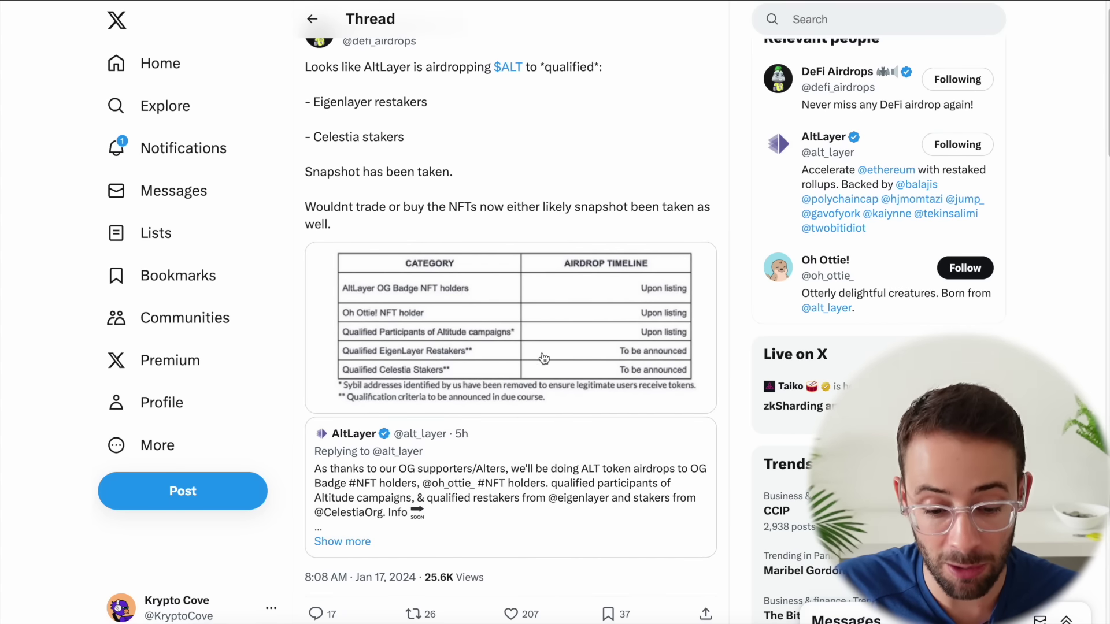
scroll(681, 311, "up", 1)
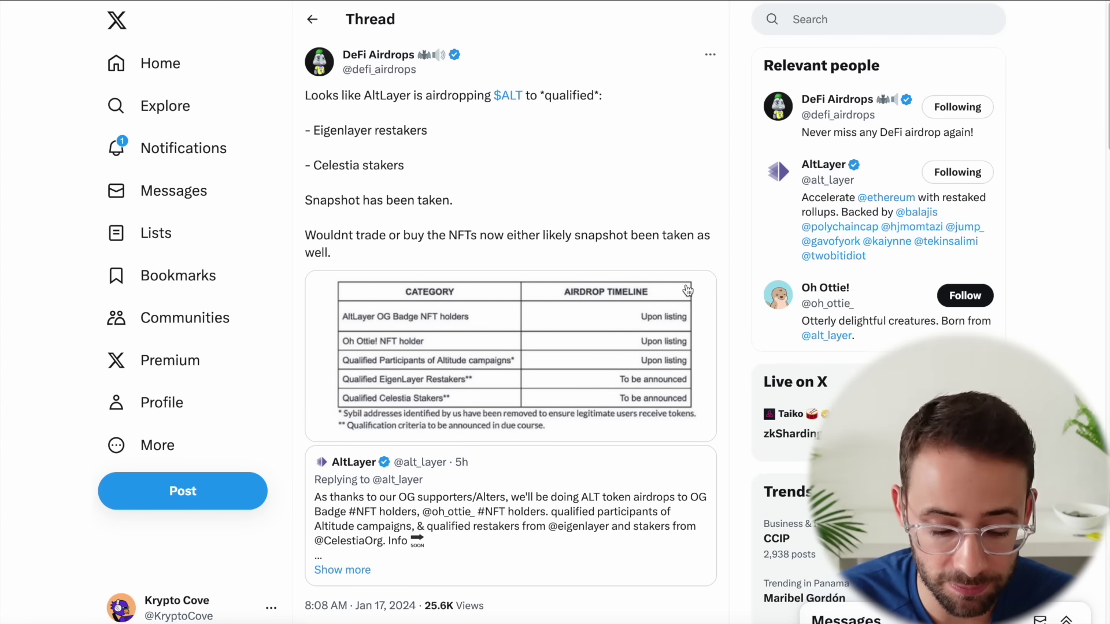
mouse_move(354, 466)
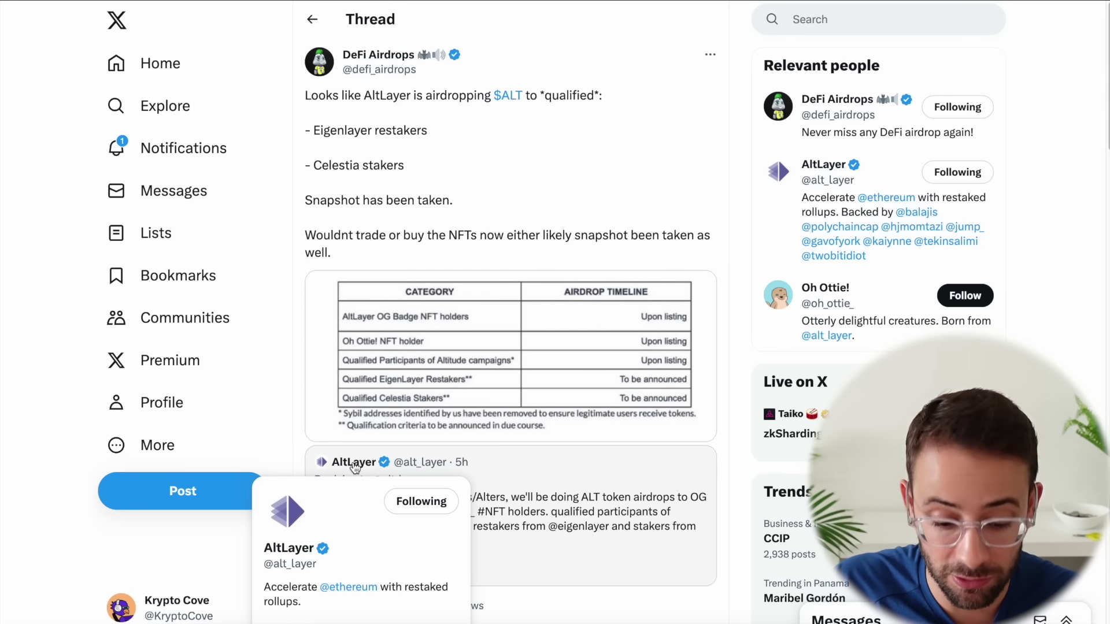
scroll(355, 467, "down", 2)
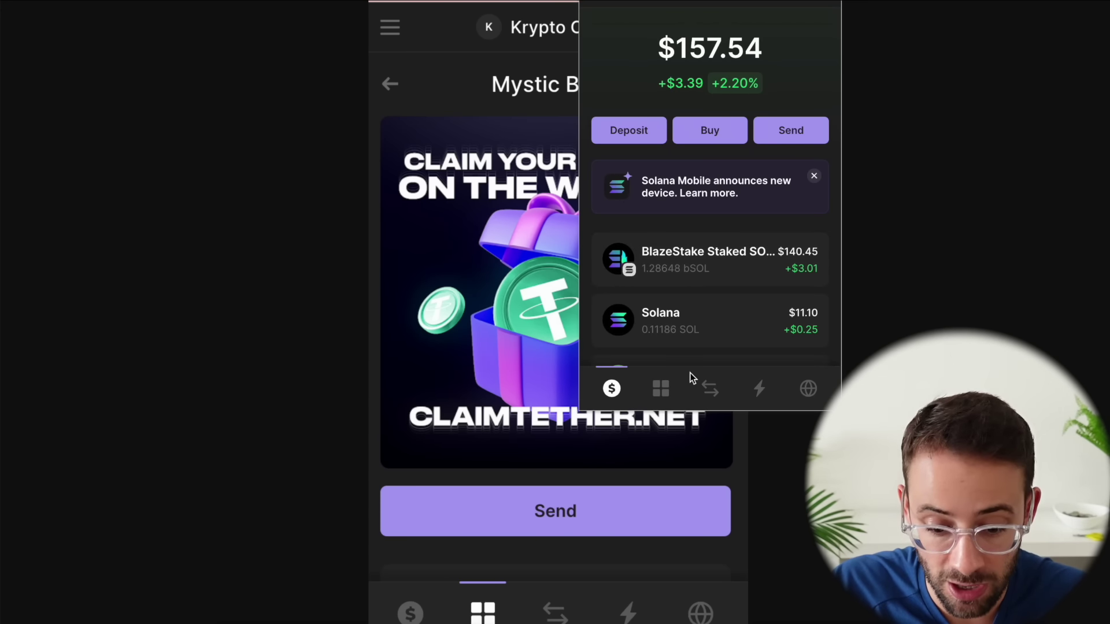
- In the Phantom wallet, find the Mystic Box NFT among the collectibles, inspect its image, and go back to the collection list
left_click(661, 388)
scroll(731, 261, "down", 8)
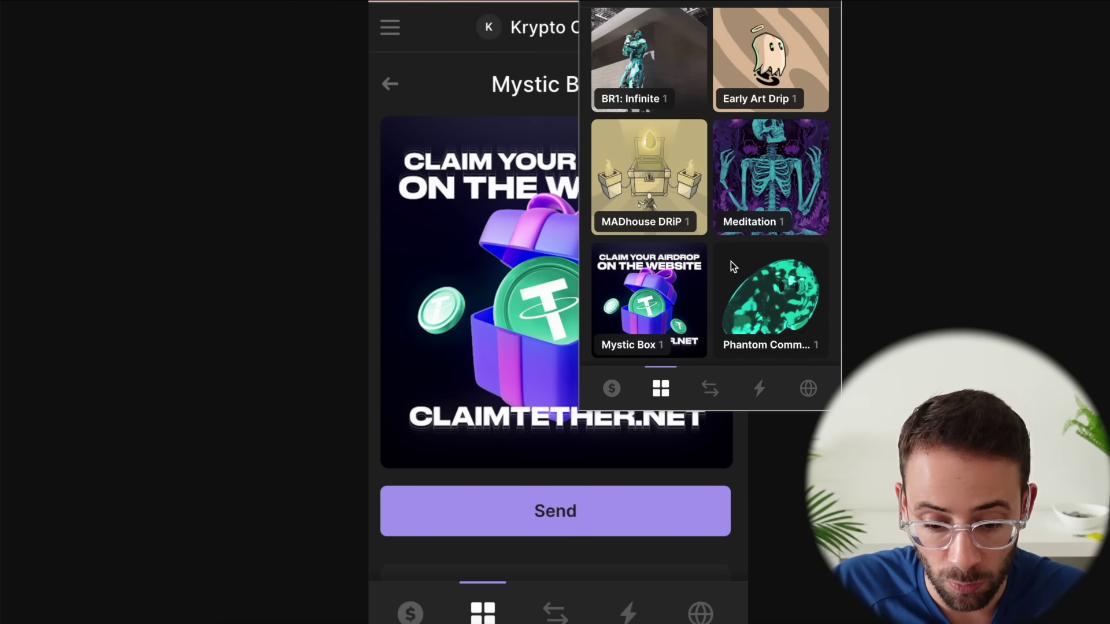
scroll(710, 337, "up", 2)
left_click(648, 339)
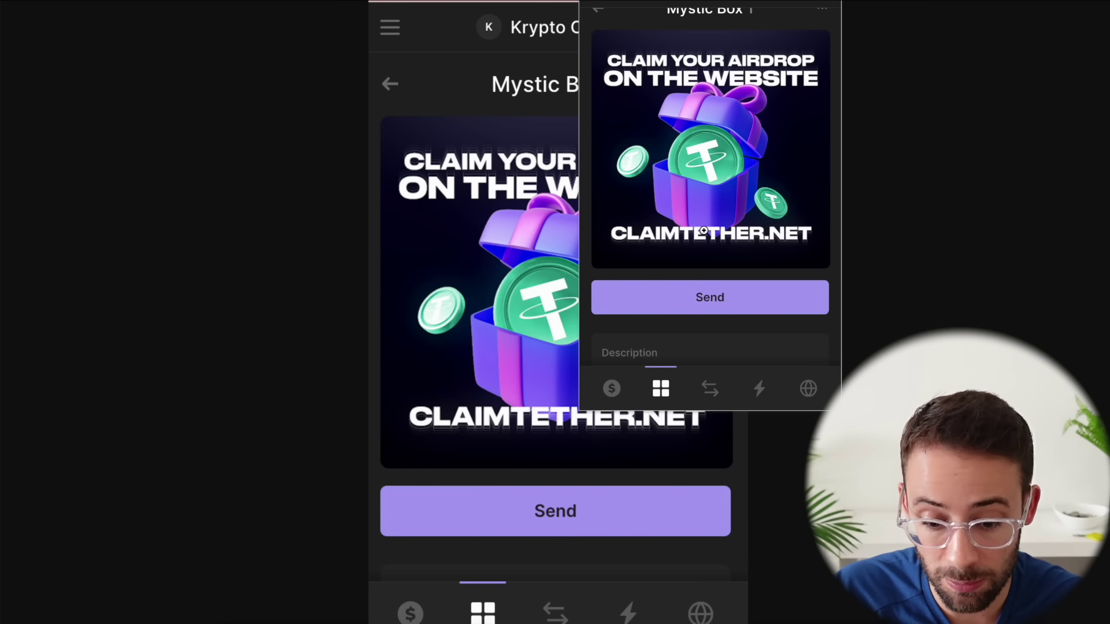
scroll(705, 231, "up", 1)
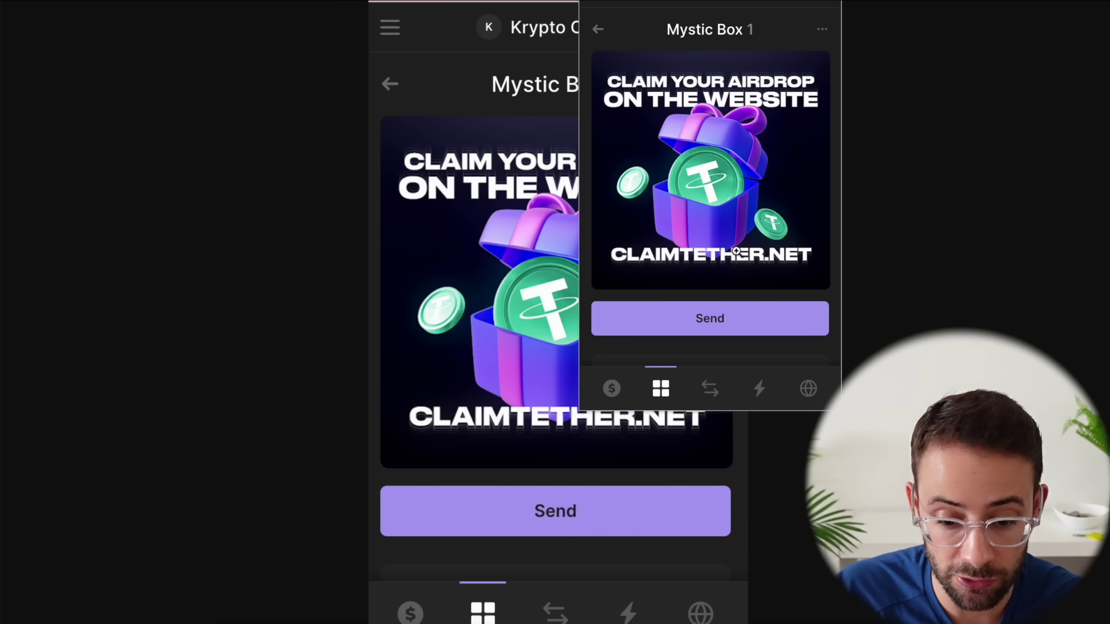
left_click(600, 30)
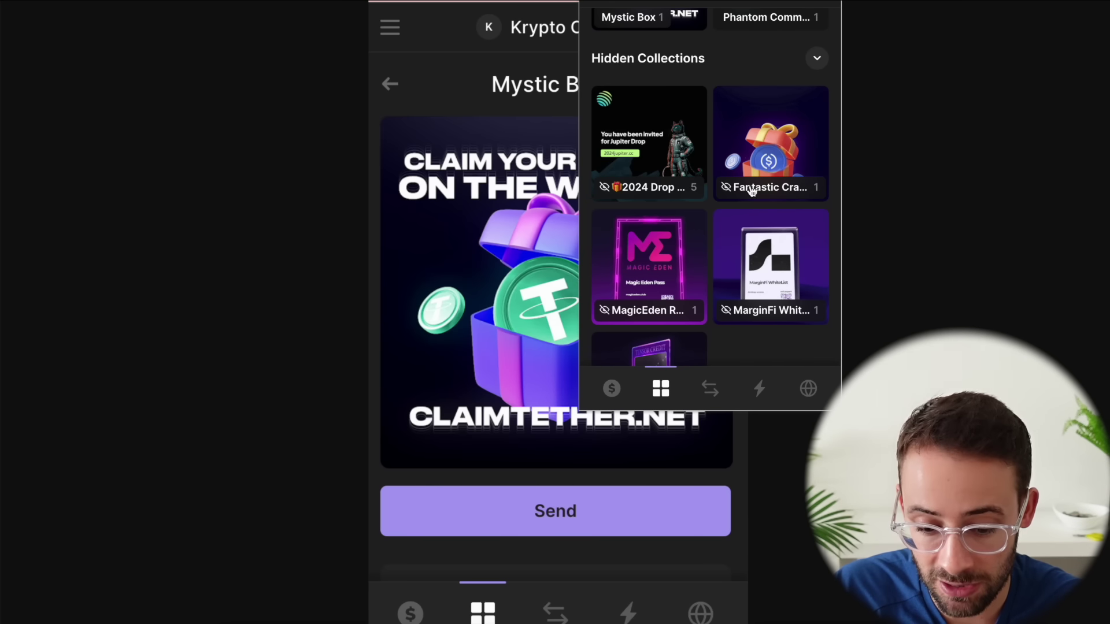
- Inspect the MAGICEDEN.LOL REWARD NFT in the hidden collections, and return to browsing the collectibles
scroll(752, 196, "down", 3)
left_click(677, 210)
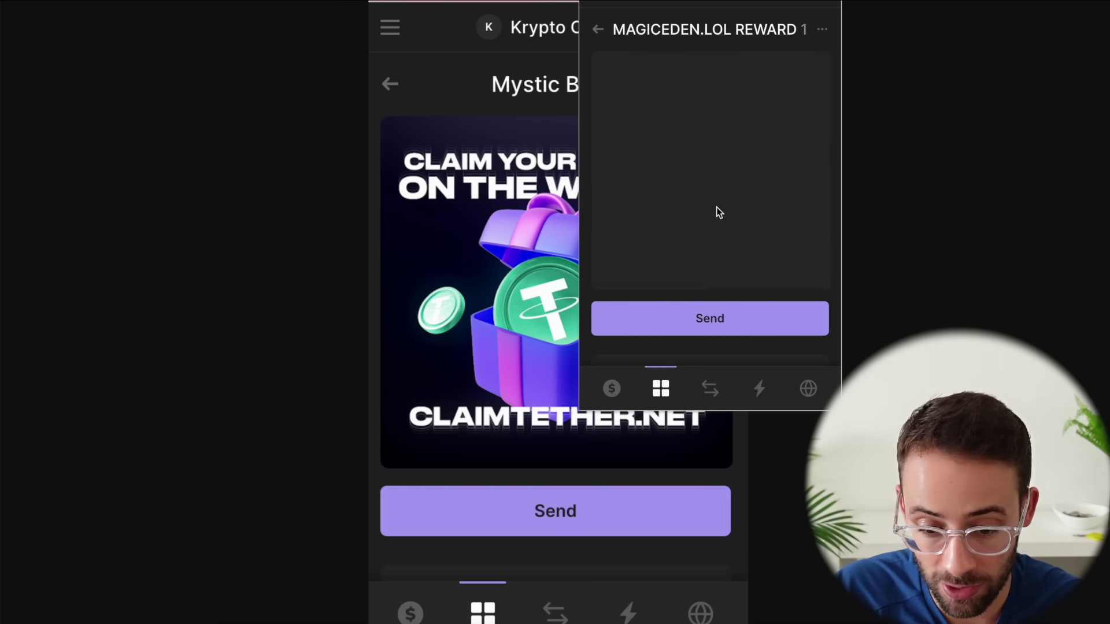
left_click(599, 30)
scroll(665, 192, "down", 10)
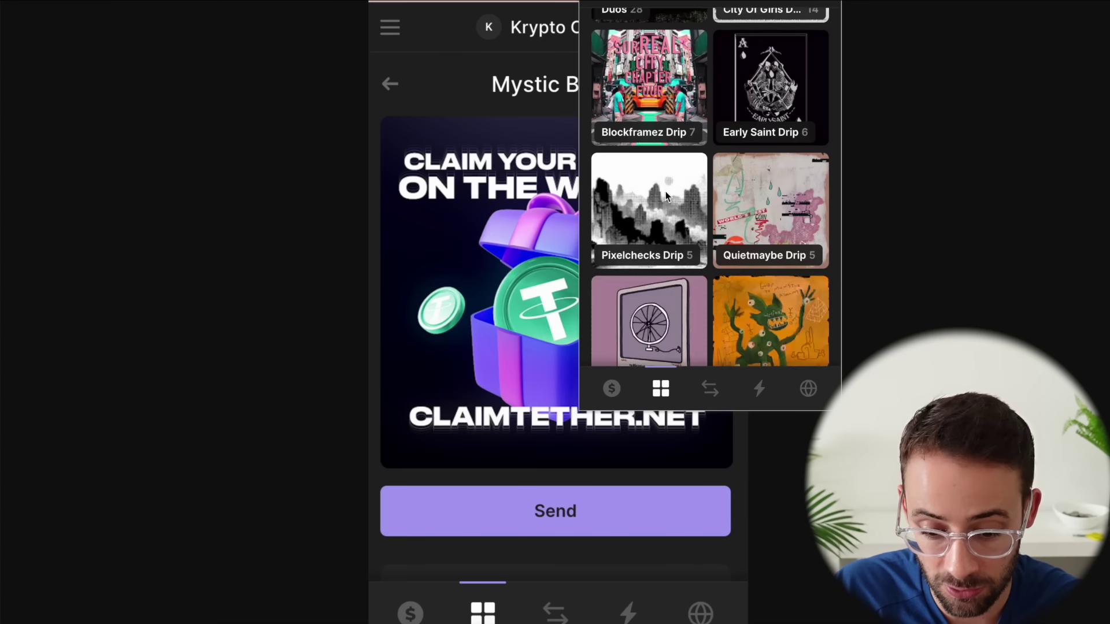
left_click(663, 341)
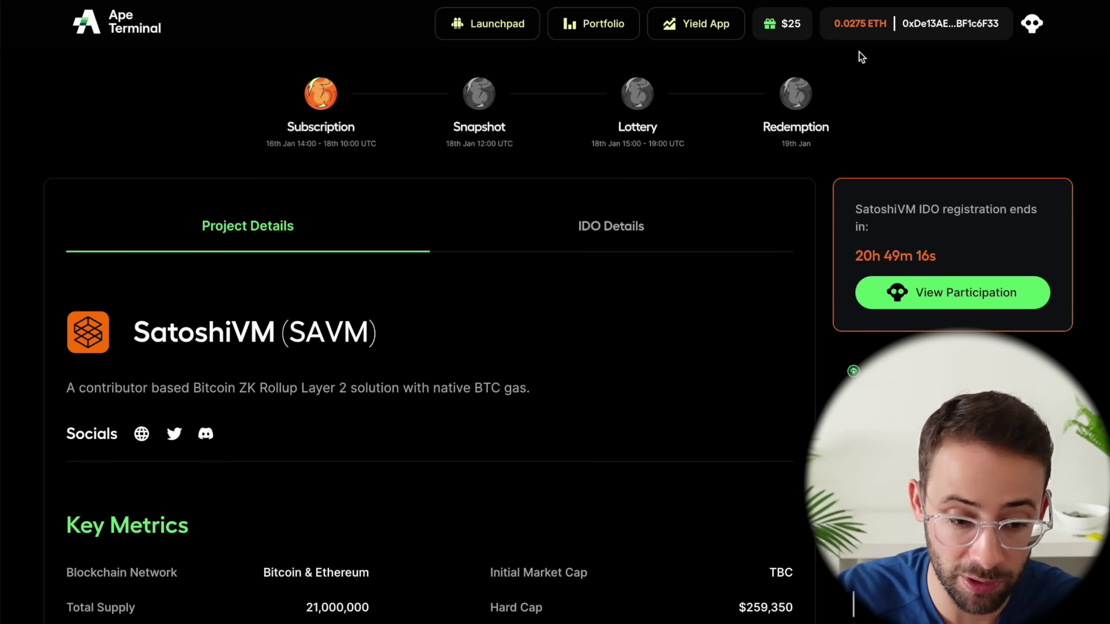
- On Ape Terminal, review the SatoshiVM (SAVM) subscription timeline, project details and key metrics
scroll(294, 301, "down", 2)
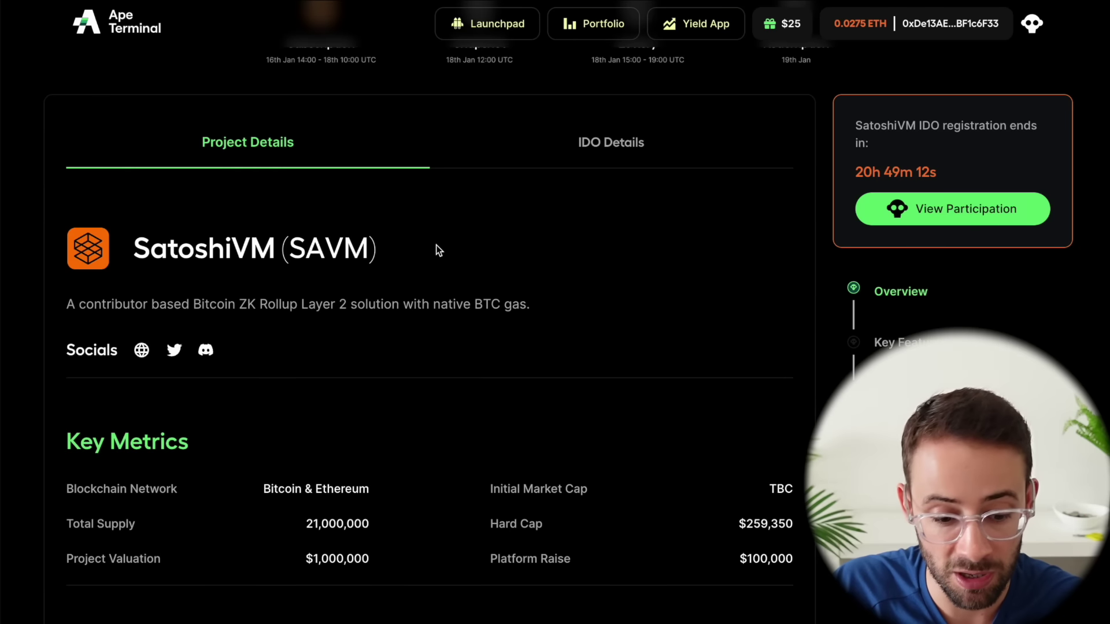
scroll(436, 246, "up", 2)
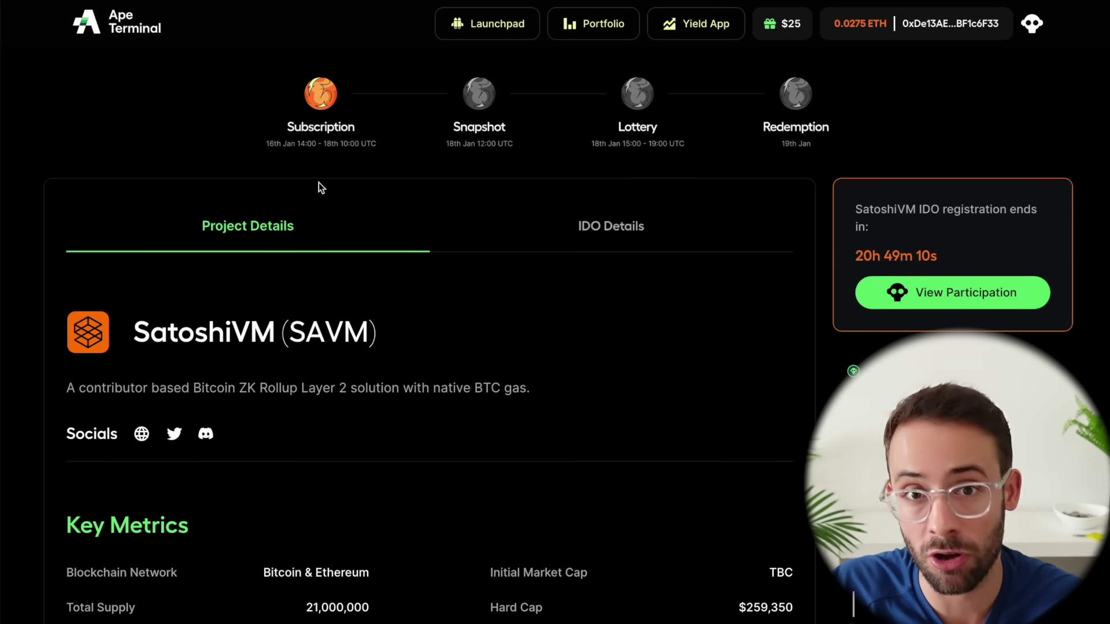
scroll(521, 341, "down", 2)
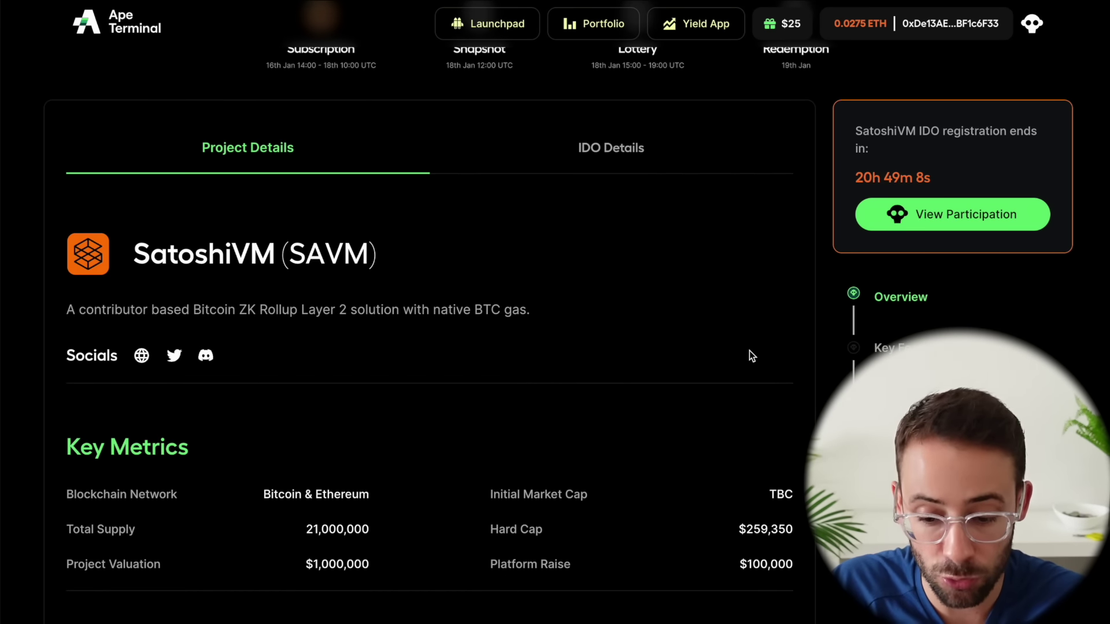
- Go over the SatoshiVM name, description, launch schedule and key metrics again on its IDO project page
scroll(750, 350, "up", 2)
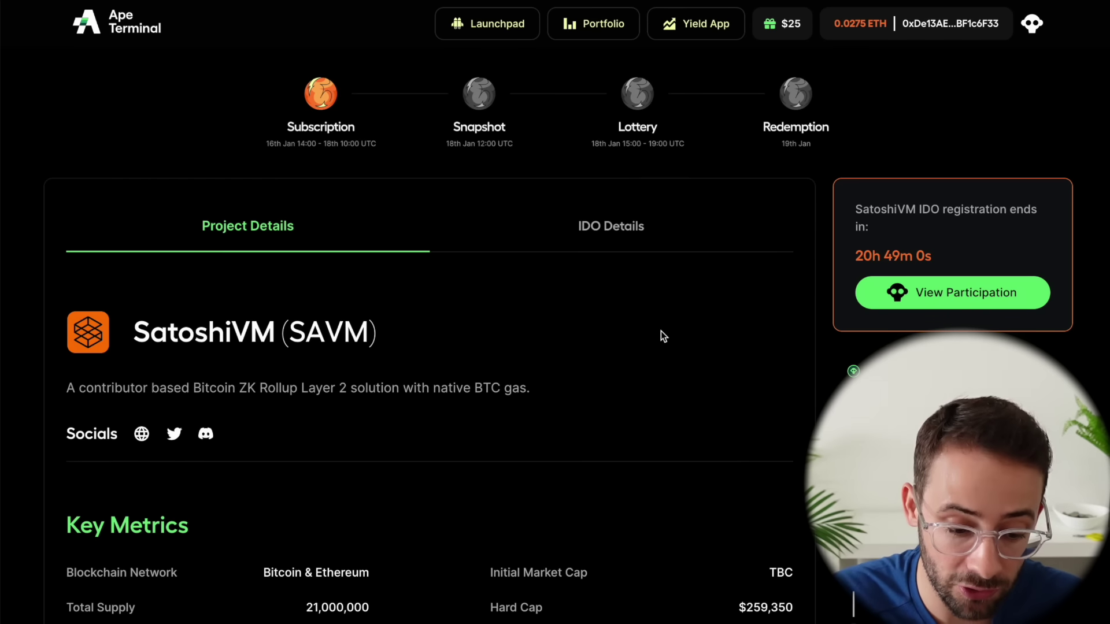
scroll(422, 329, "down", 1)
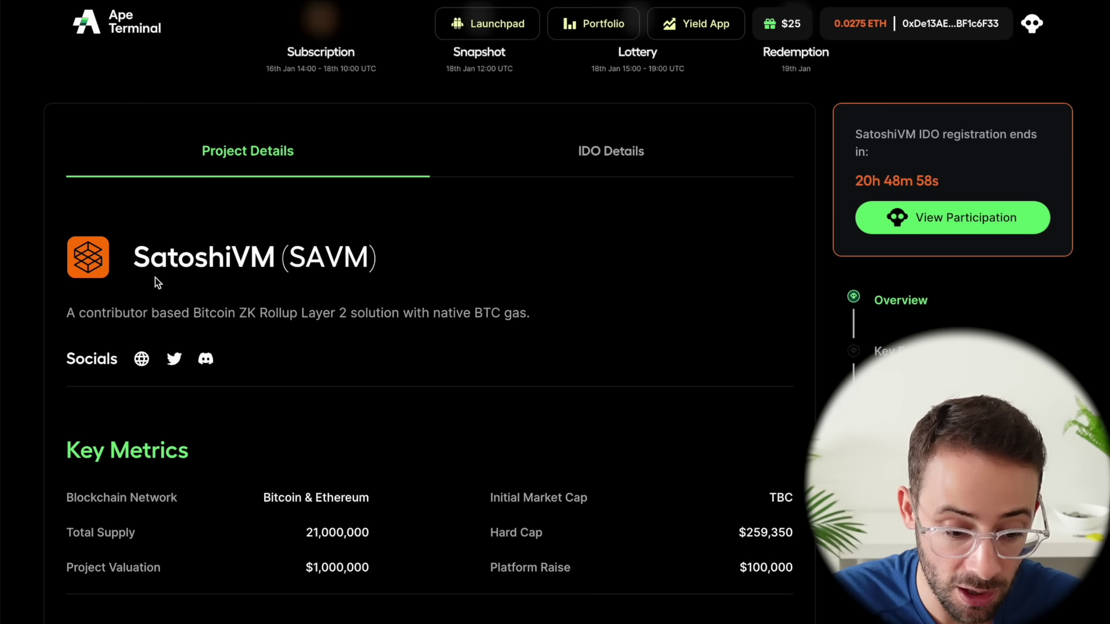
triple_click(139, 265)
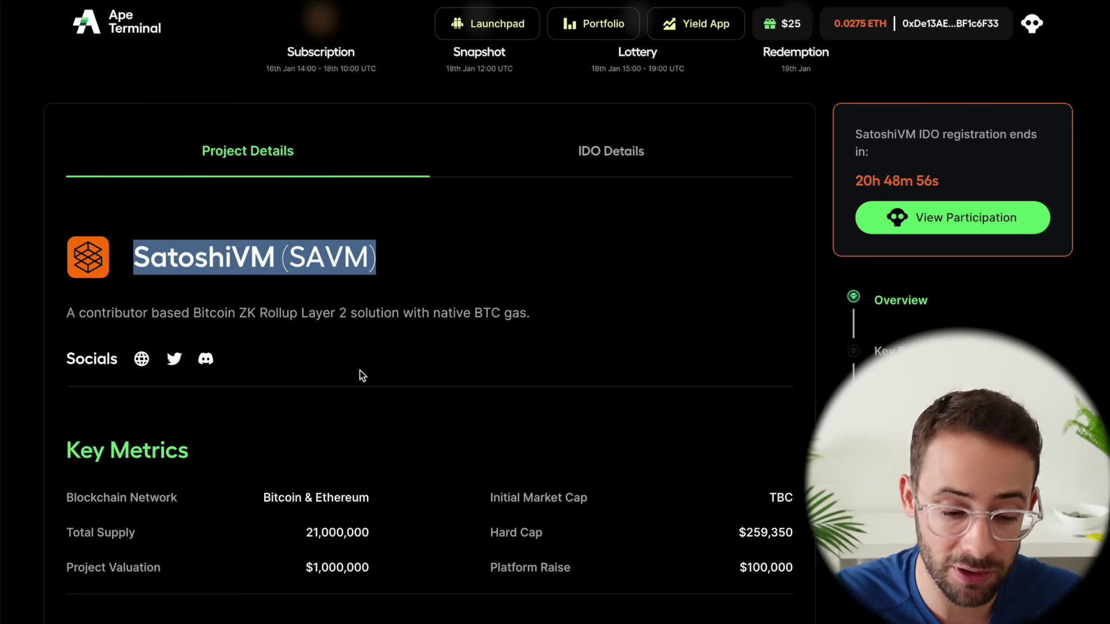
left_click(433, 295)
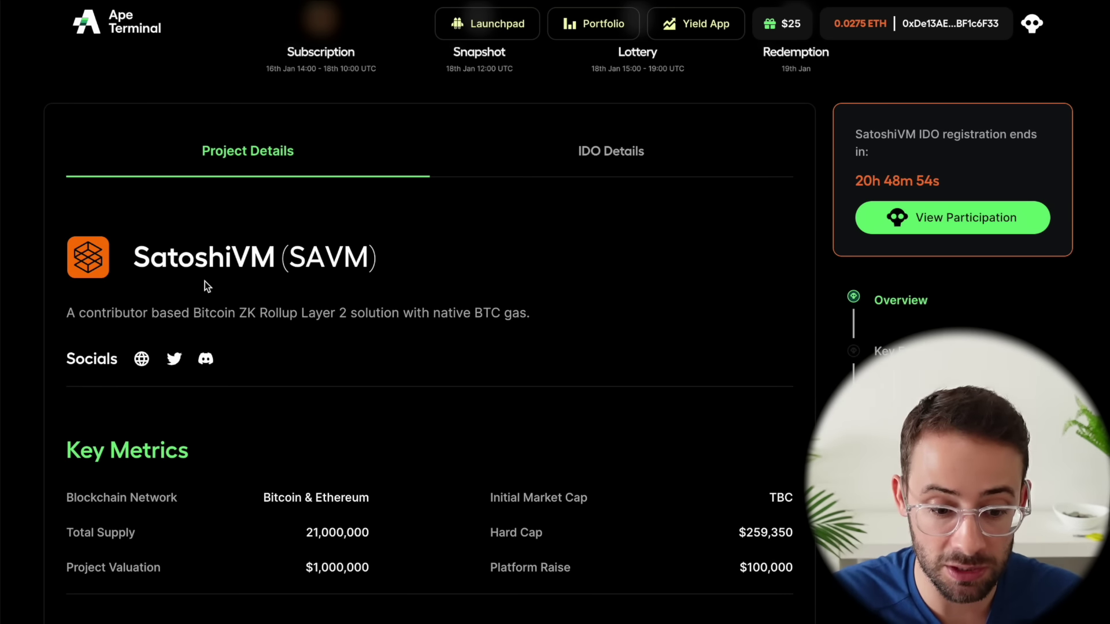
scroll(203, 274, "up", 1)
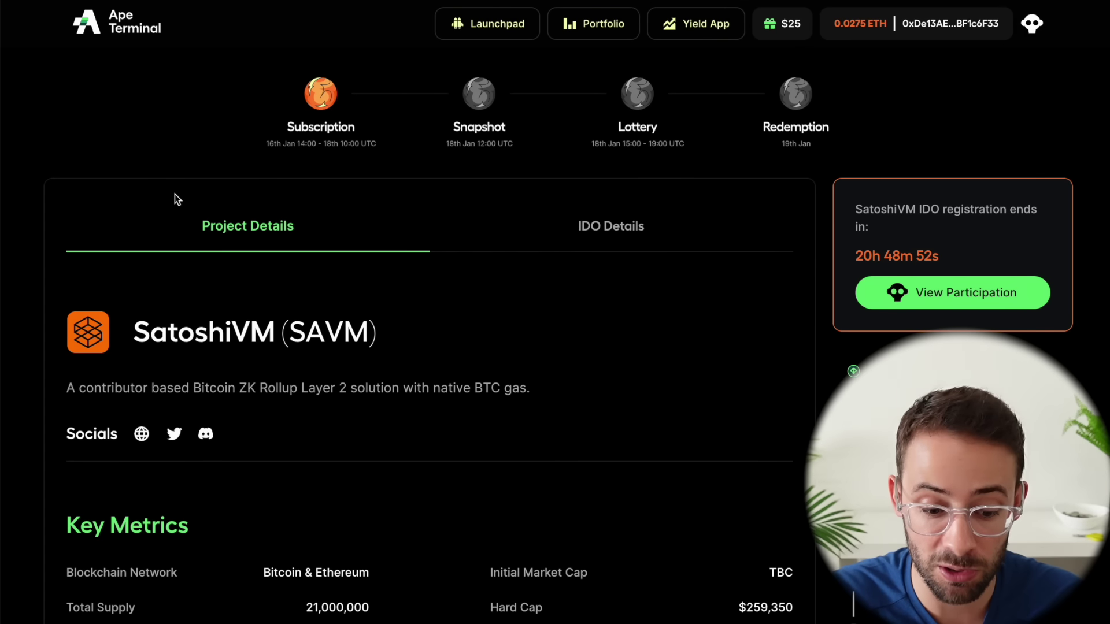
scroll(188, 236, "down", 1)
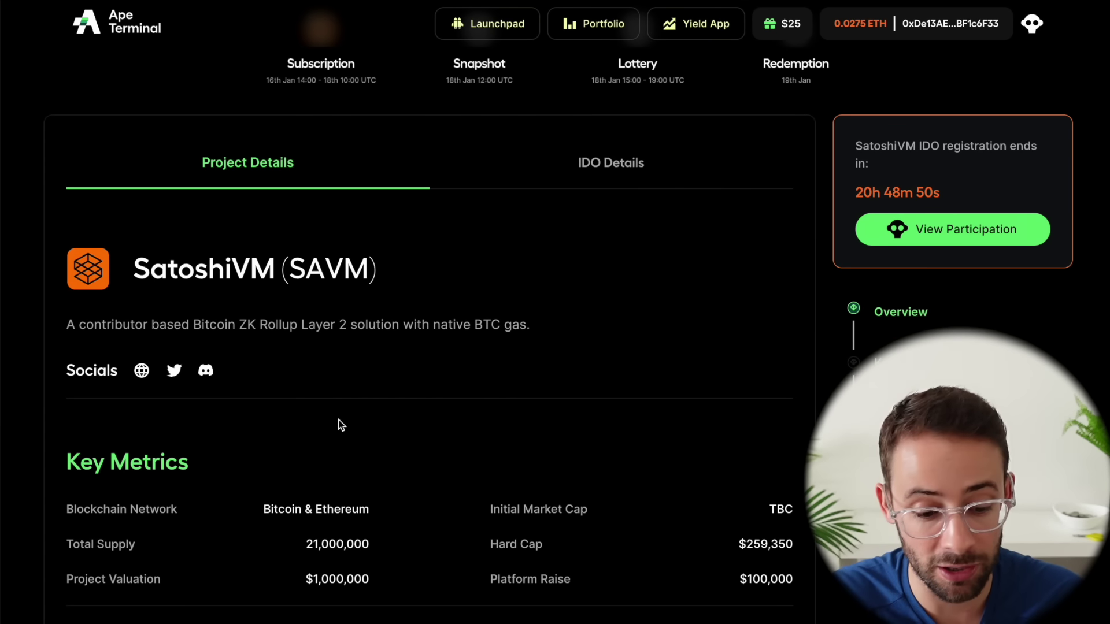
scroll(341, 426, "down", 1)
scroll(341, 425, "up", 1)
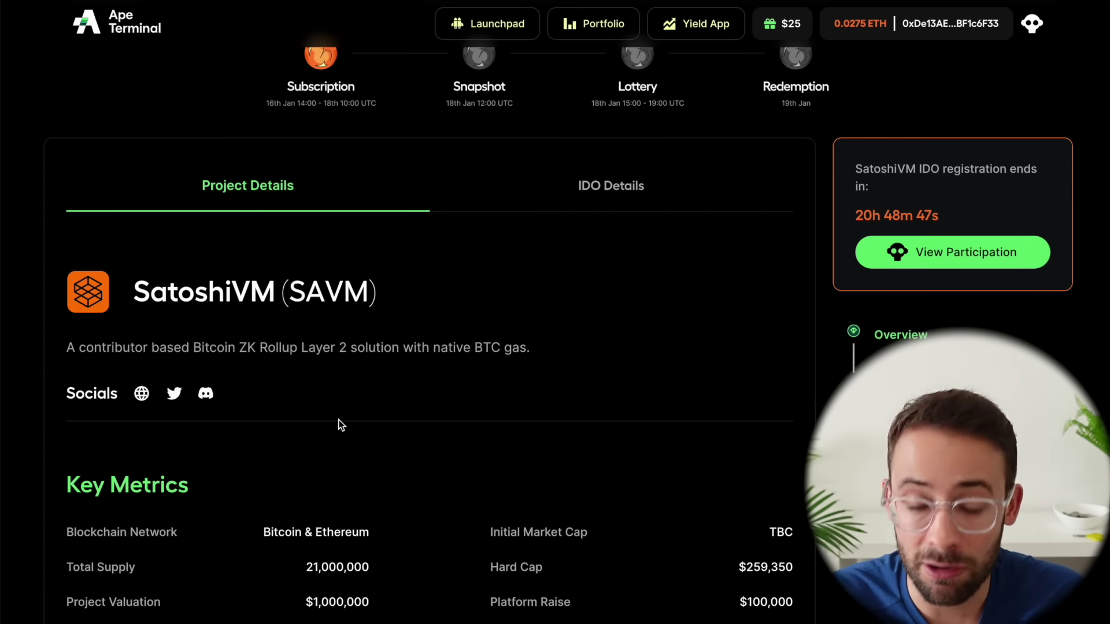
- View the SatoshiVM IDO participation and examine the score, participant count, chance of winning and ticket allocation
left_click(965, 252)
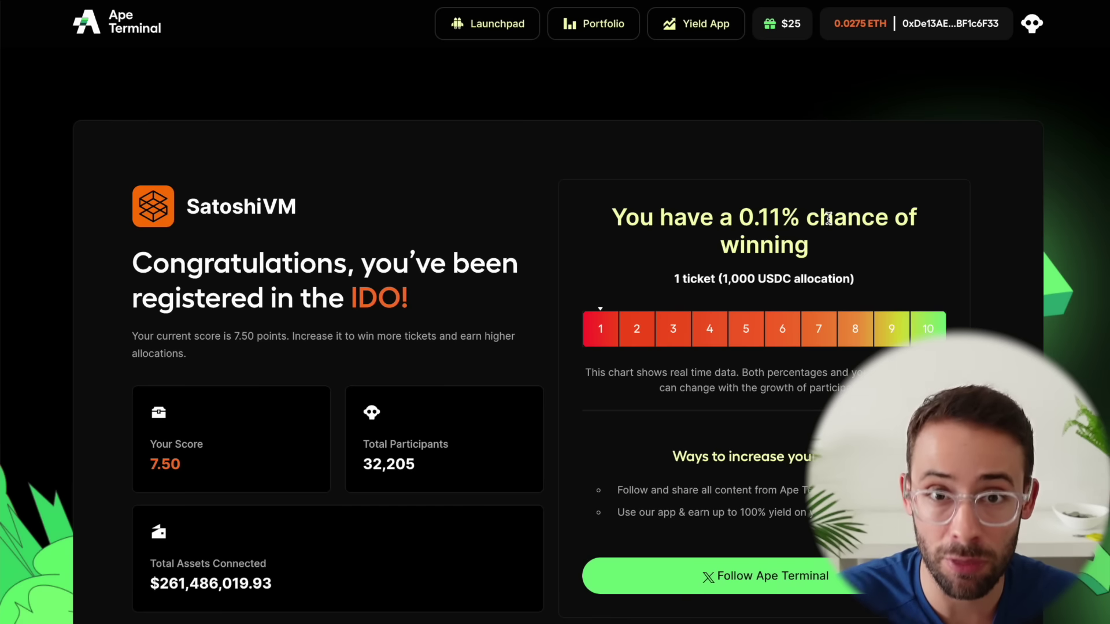
scroll(620, 392, "down", 1)
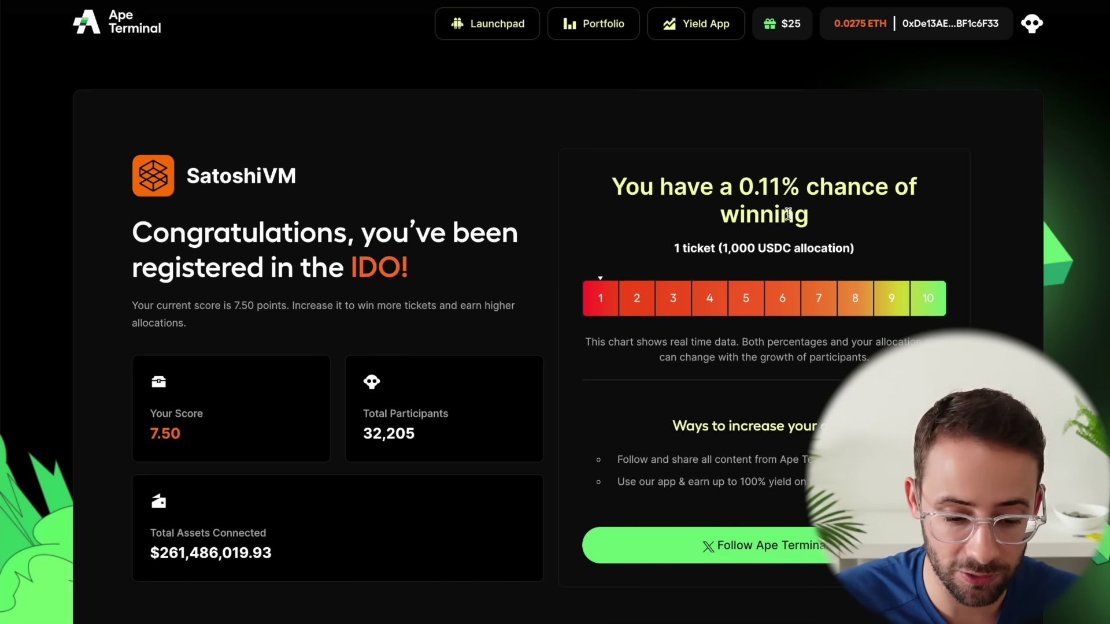
scroll(788, 215, "down", 1)
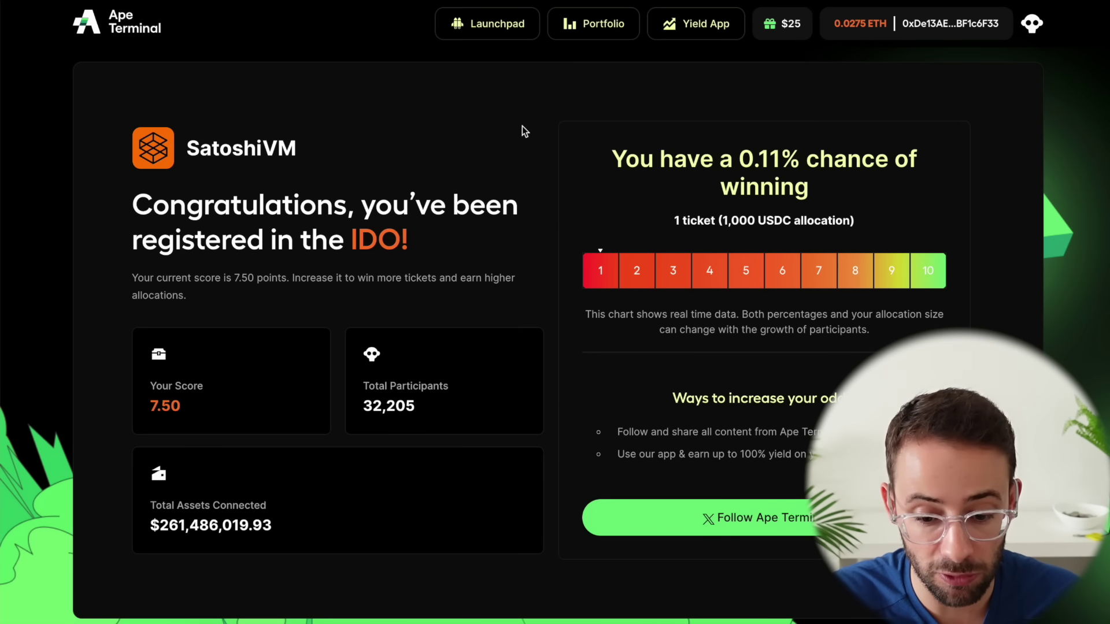
scroll(586, 224, "up", 1)
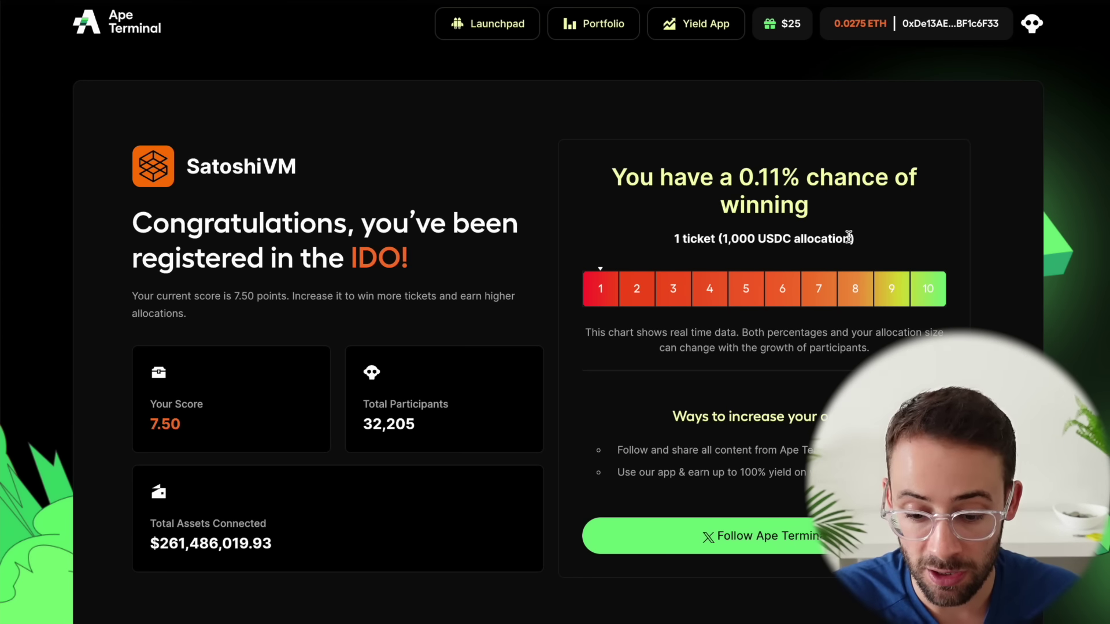
left_click_drag(858, 240, 721, 239)
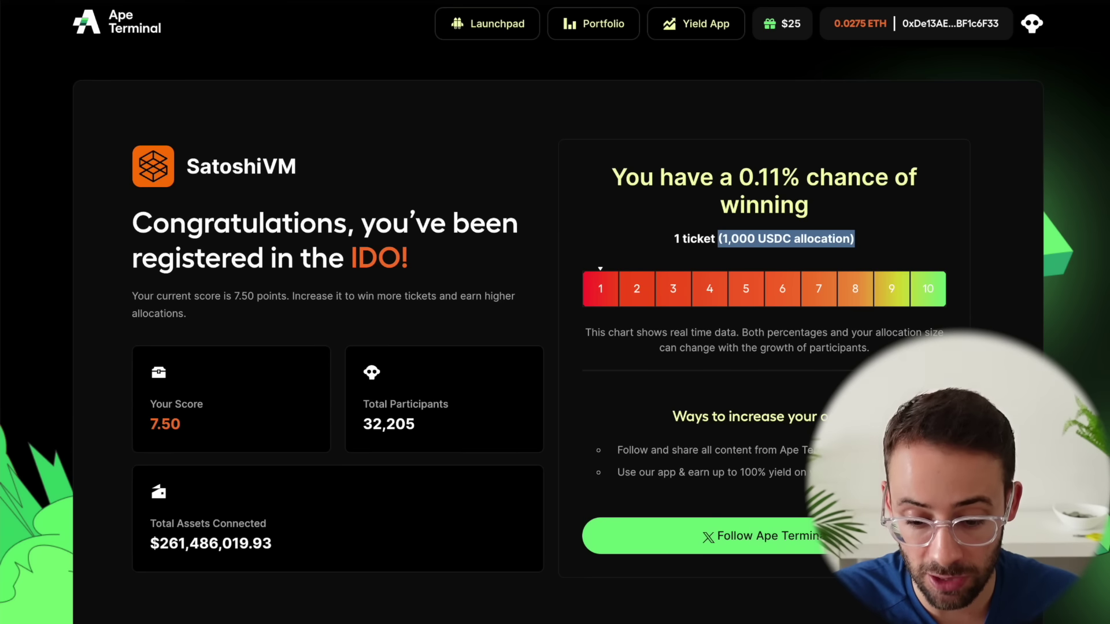
left_click(875, 235)
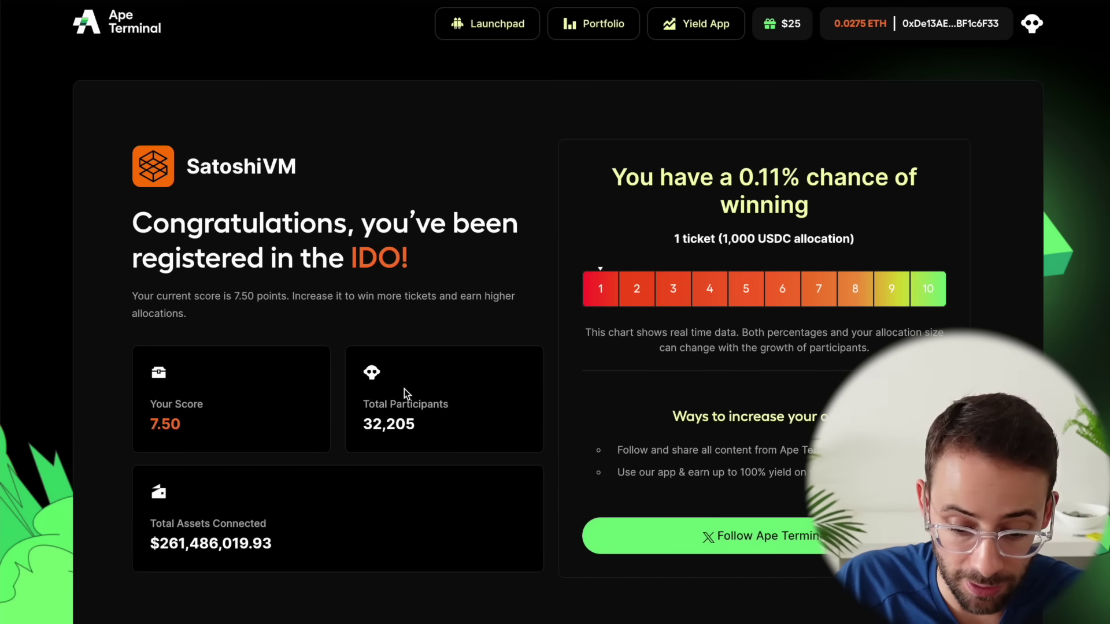
left_click_drag(613, 175, 891, 208)
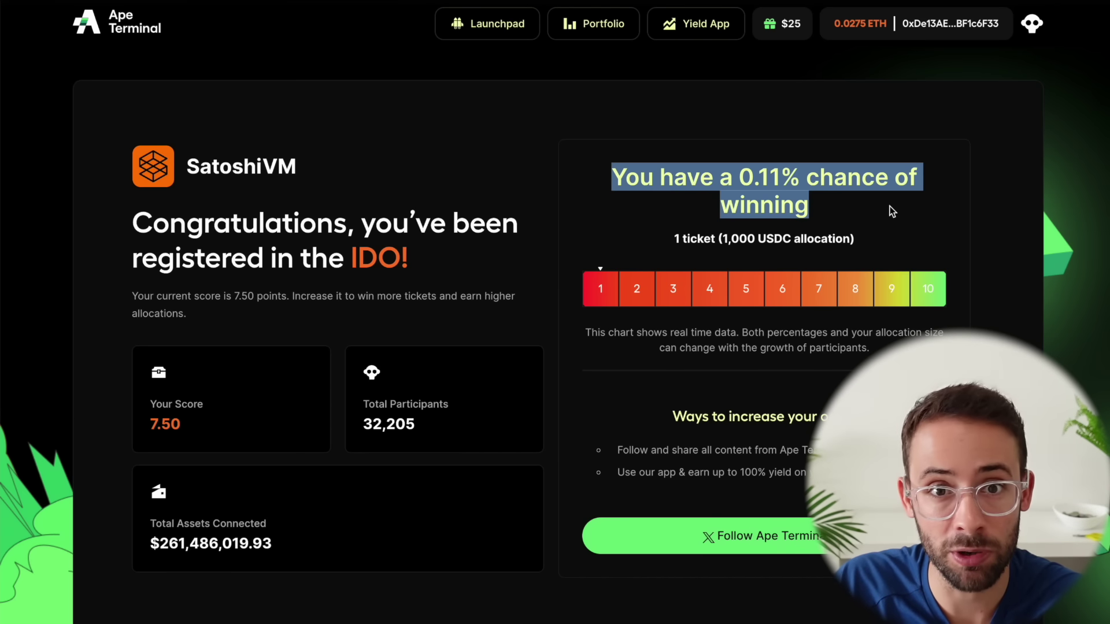
scroll(887, 213, "up", 1)
scroll(405, 202, "down", 2)
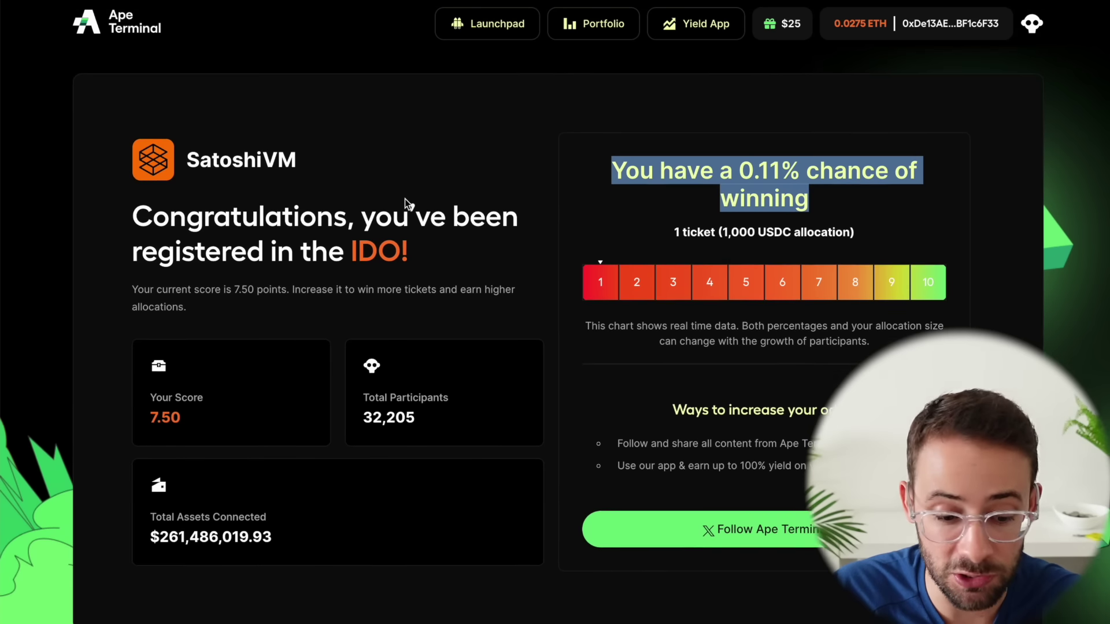
scroll(396, 229, "up", 1)
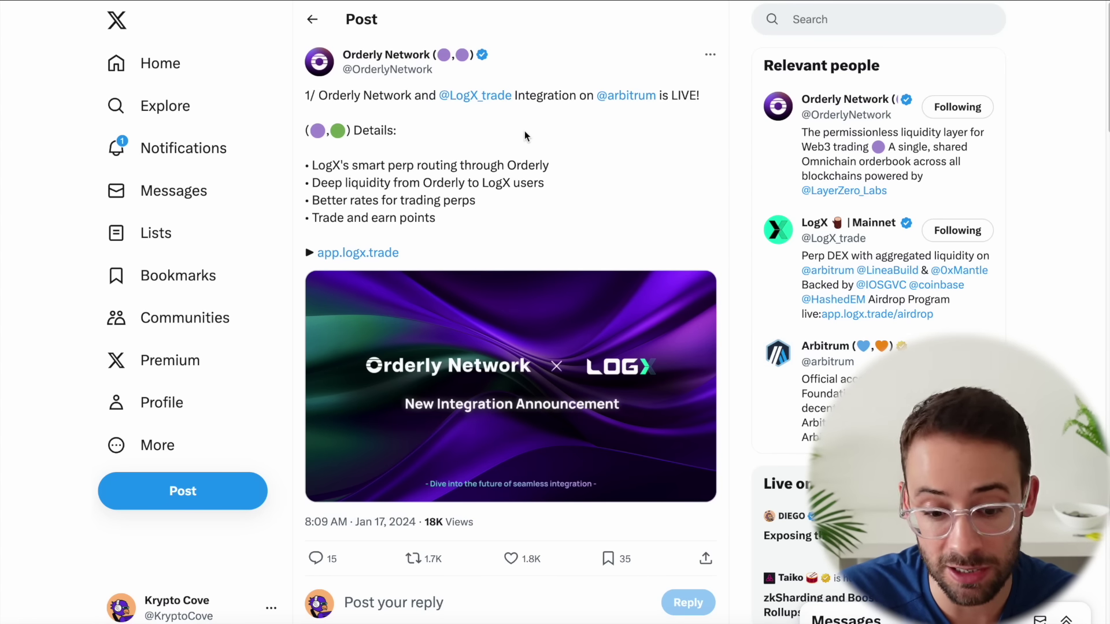
- From Merkly's Berachain post, deploy a basic contract on Berachain Testnet and increase its counter, approving both wallet transactions
mouse_move(493, 102)
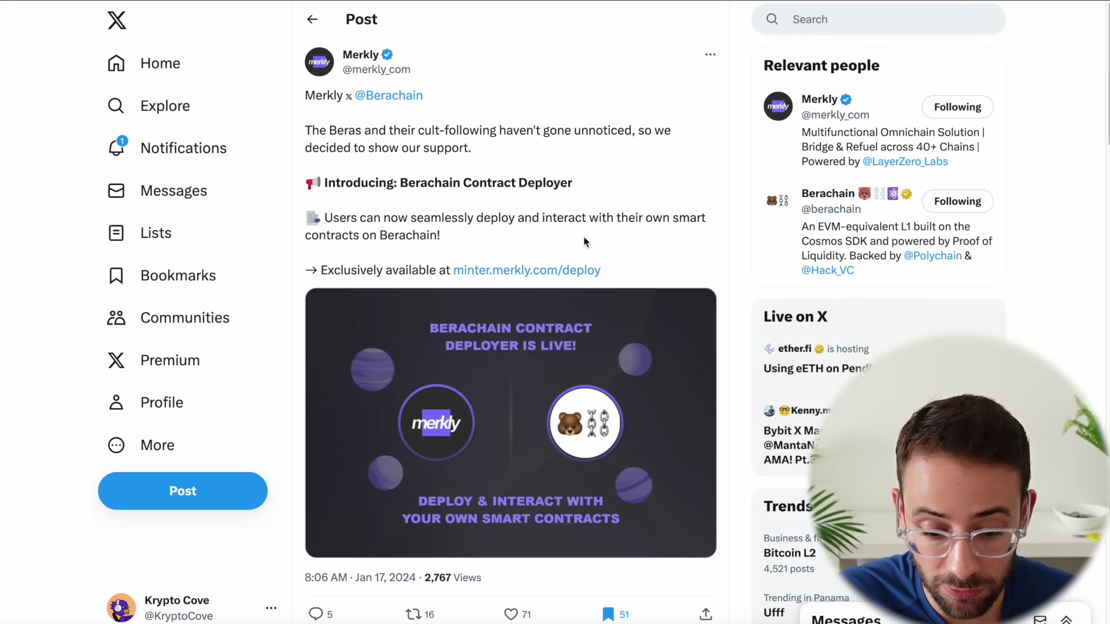
left_click(567, 271)
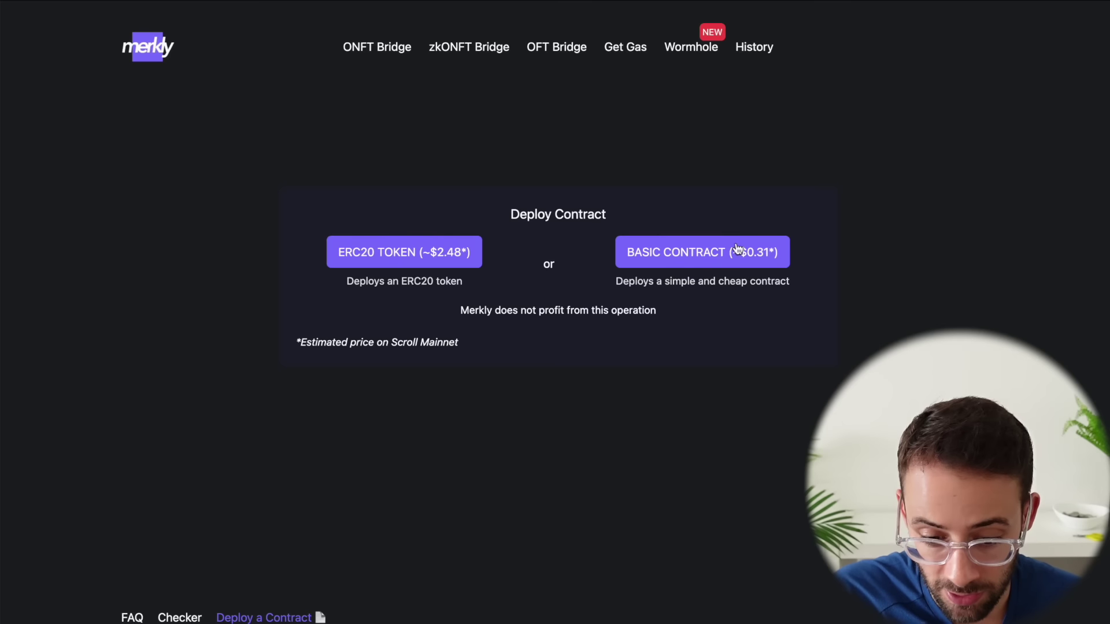
left_click(711, 253)
left_click(508, 287)
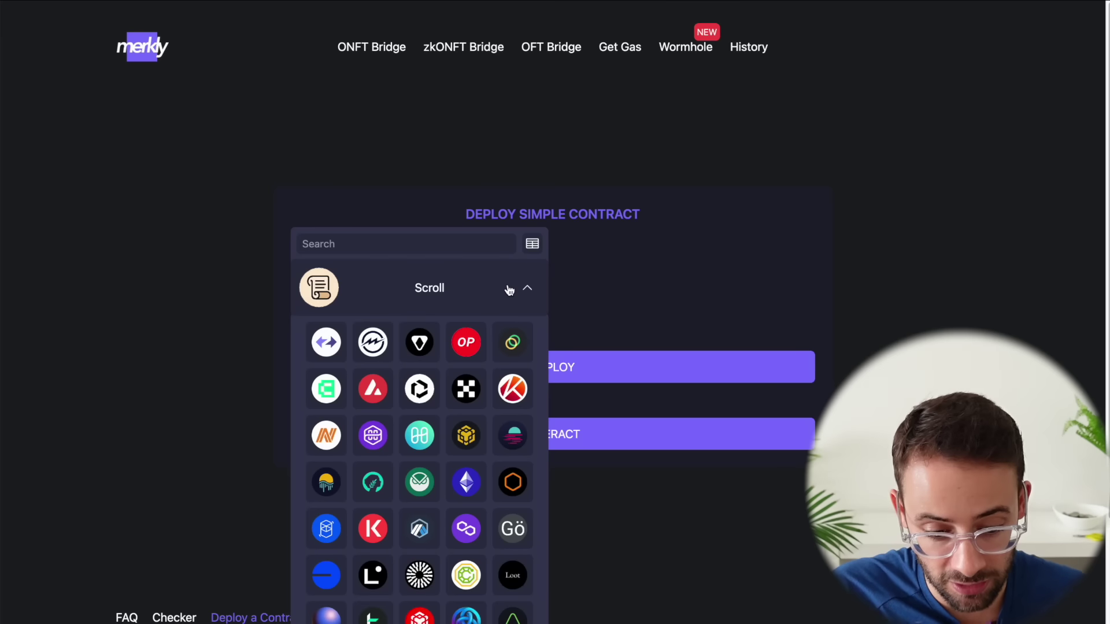
type("bera")
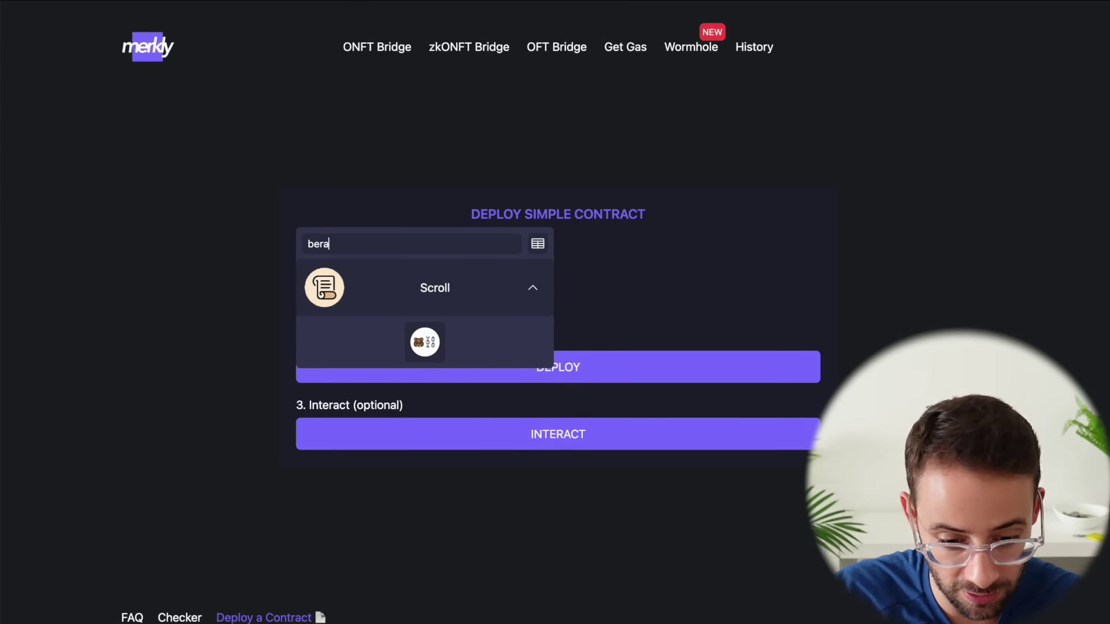
left_click(424, 339)
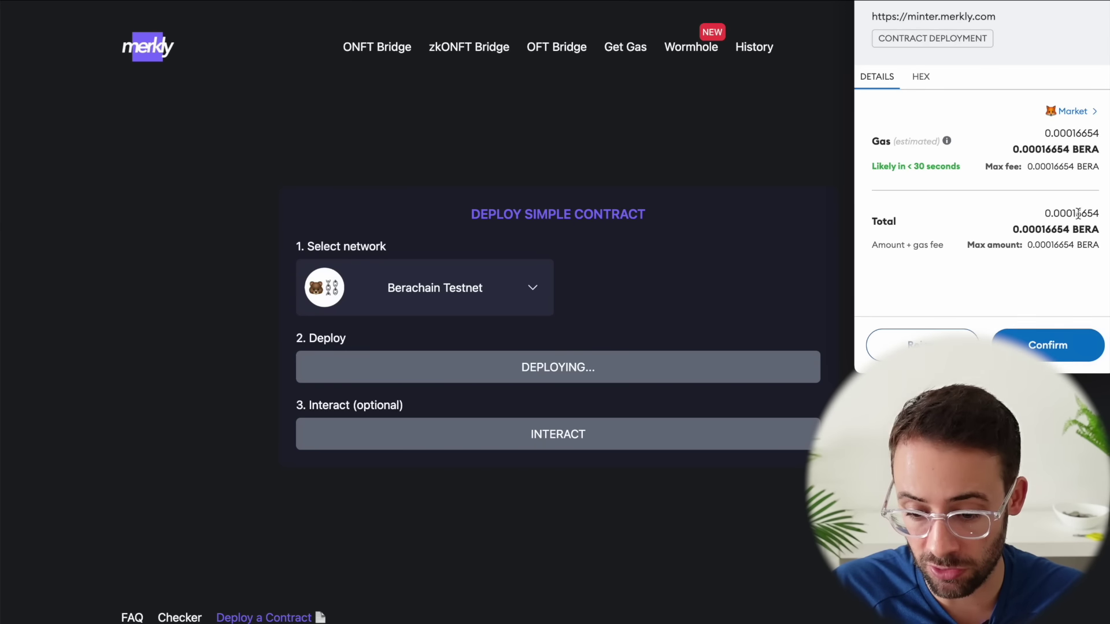
left_click(1052, 347)
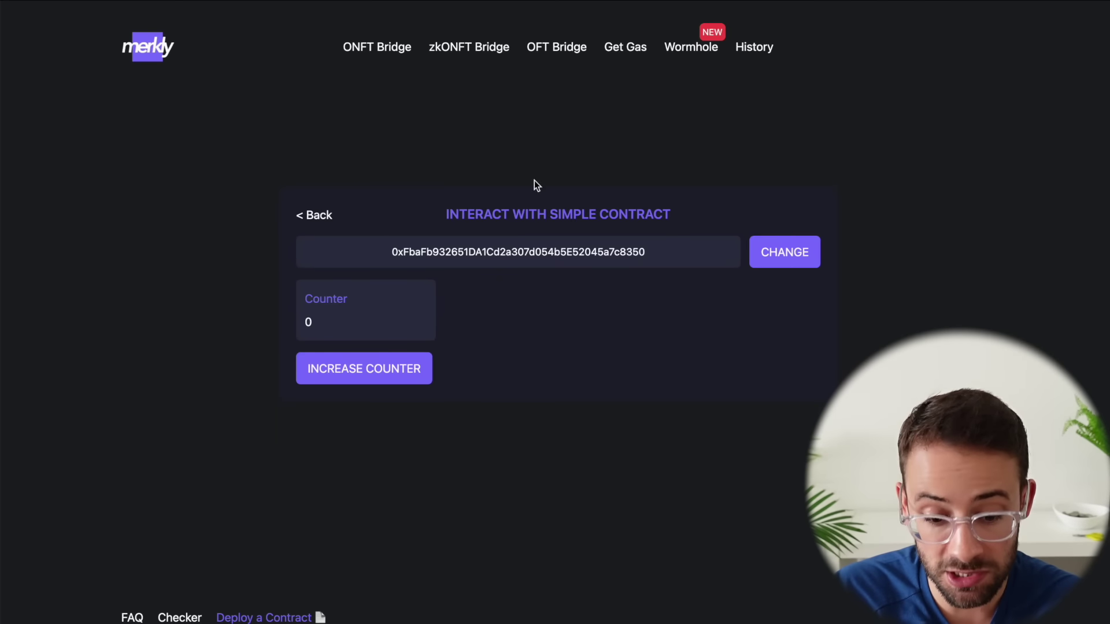
left_click(367, 374)
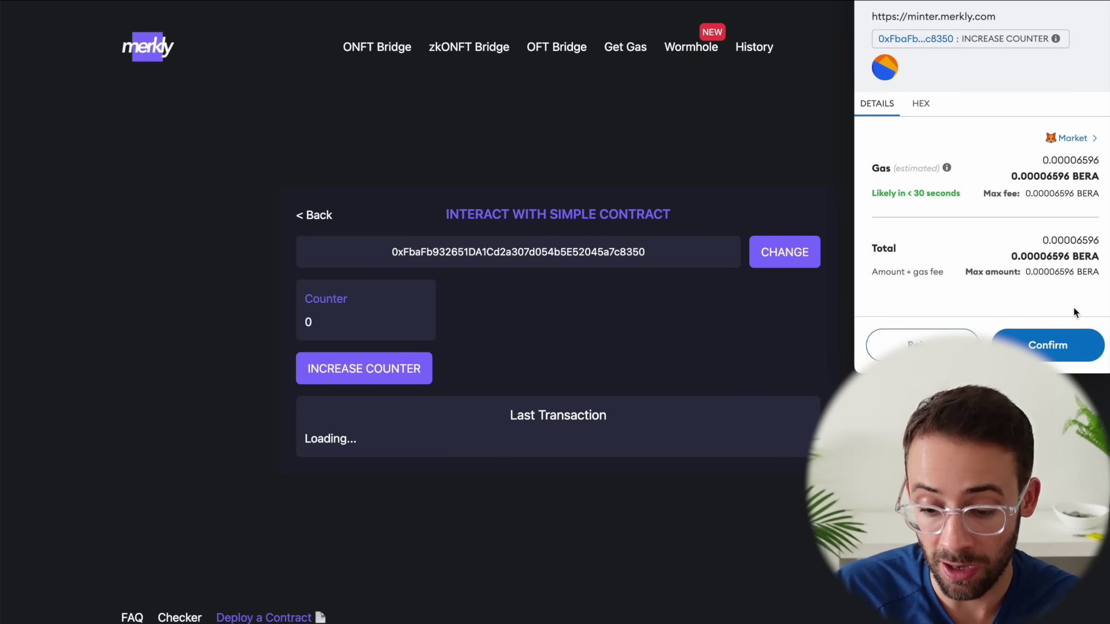
left_click(1054, 345)
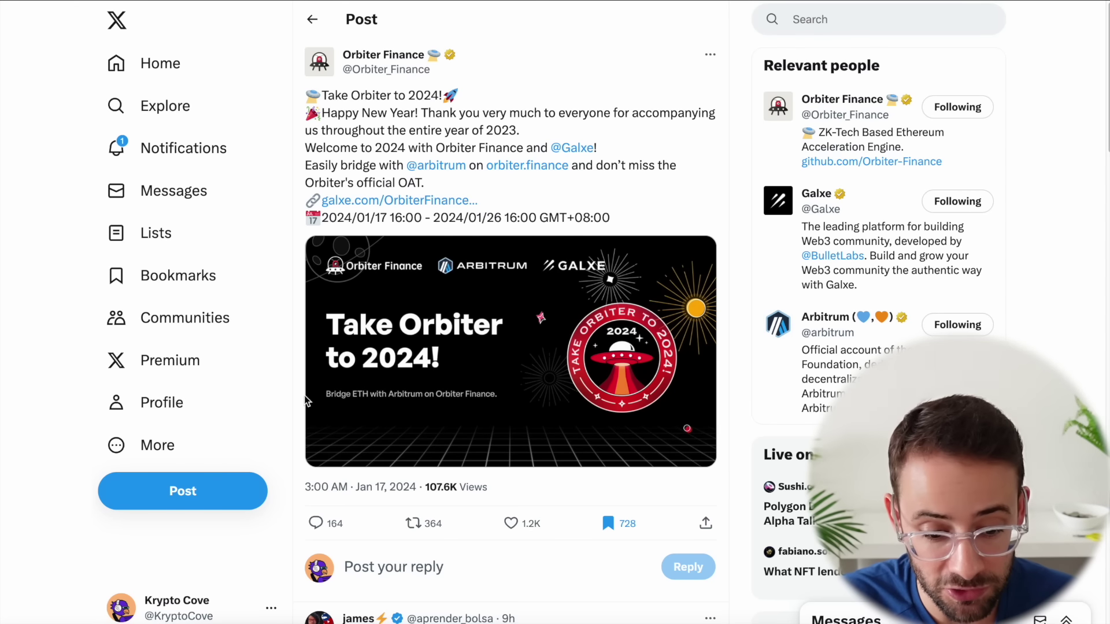
- Read Orbiter Finance's "Take Orbiter to 2024!" post on X and open its Galxe campaign link
mouse_move(417, 60)
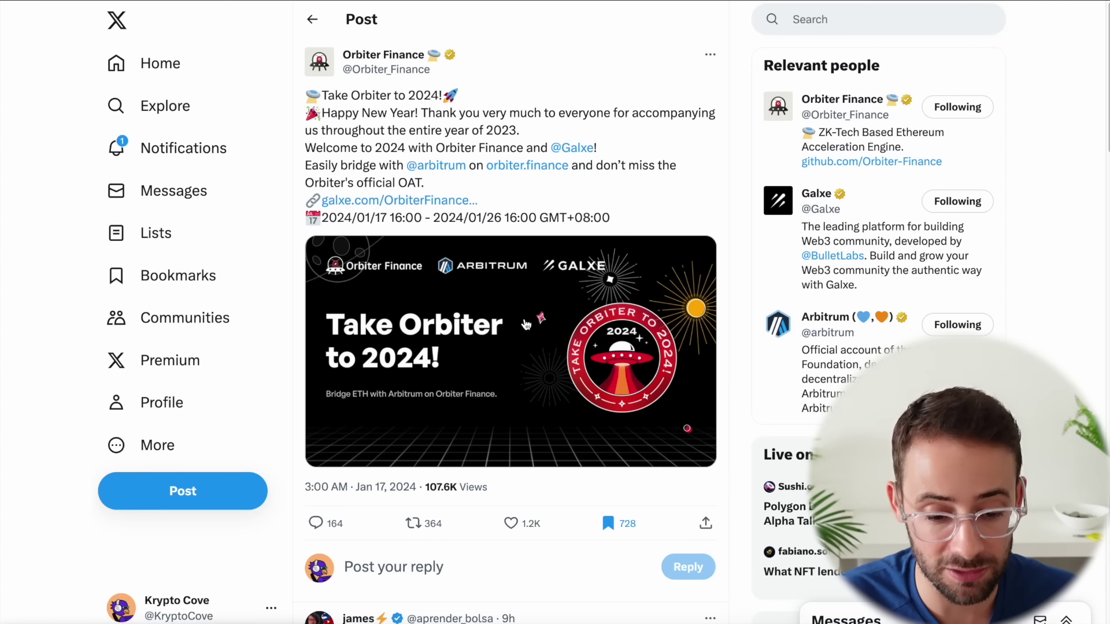
left_click(429, 201)
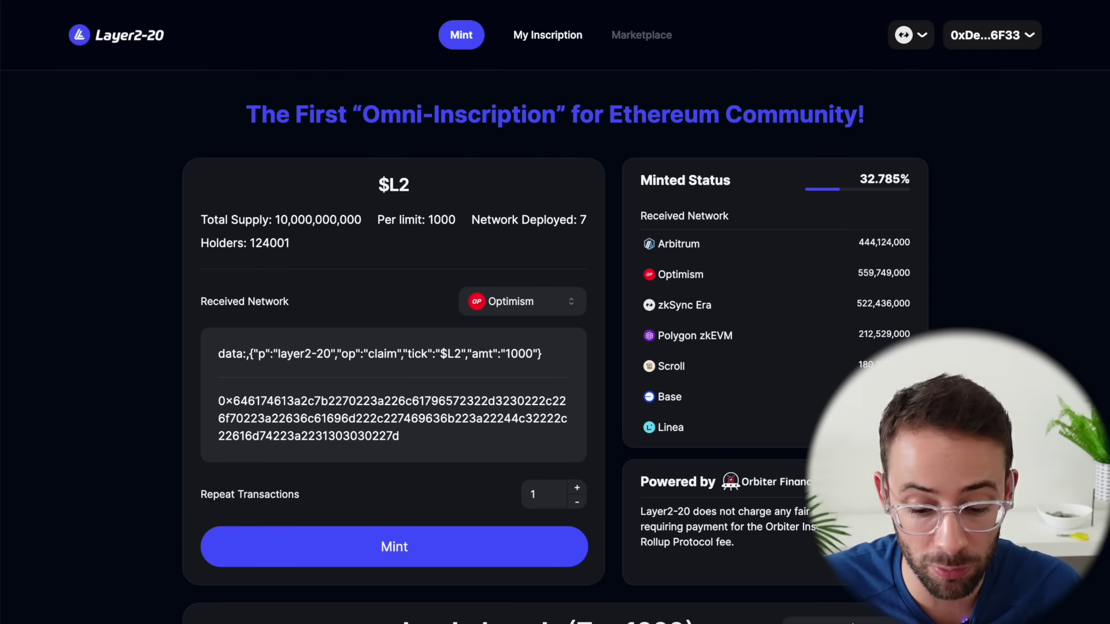
- On Layer2-20, review the Orbiter Finance credit, the networks available to mint from and the received network options for $L2
triple_click(744, 483)
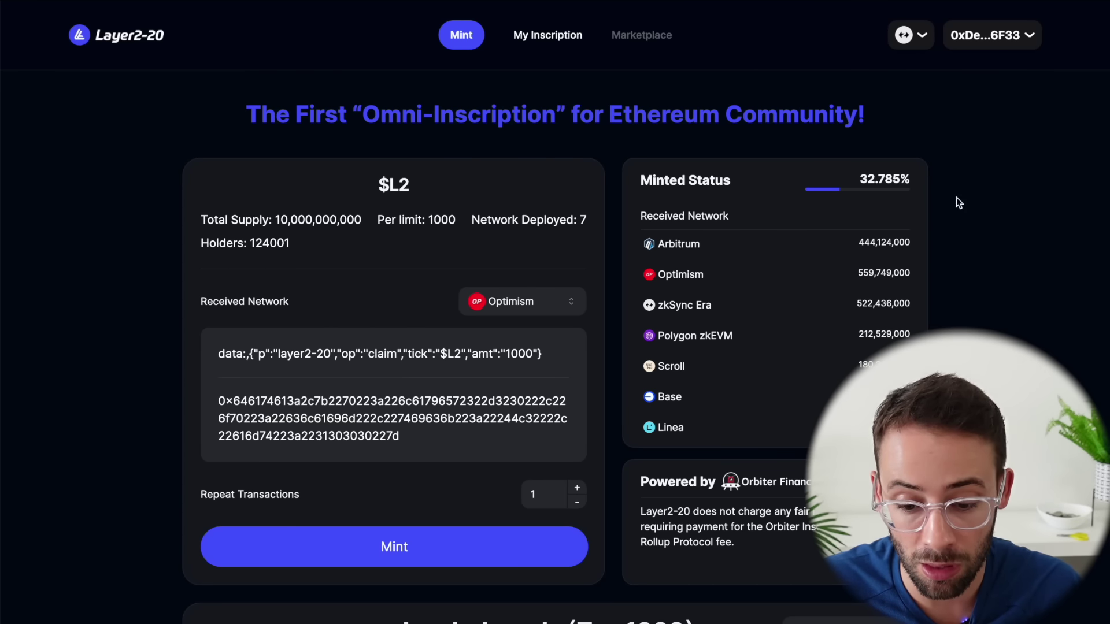
left_click(918, 35)
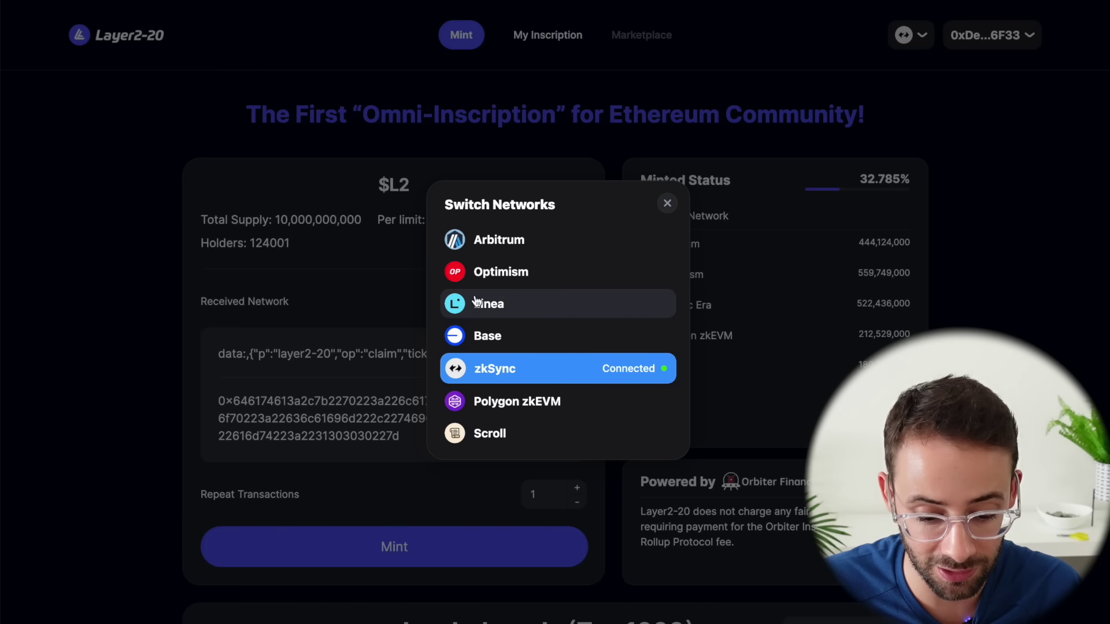
left_click(146, 327)
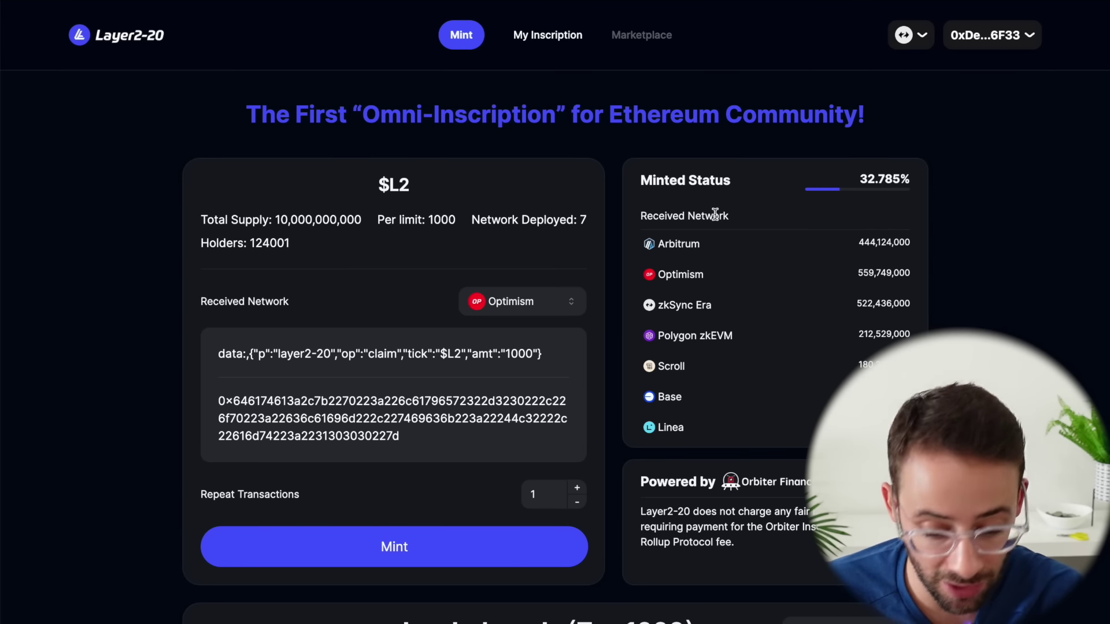
left_click(910, 35)
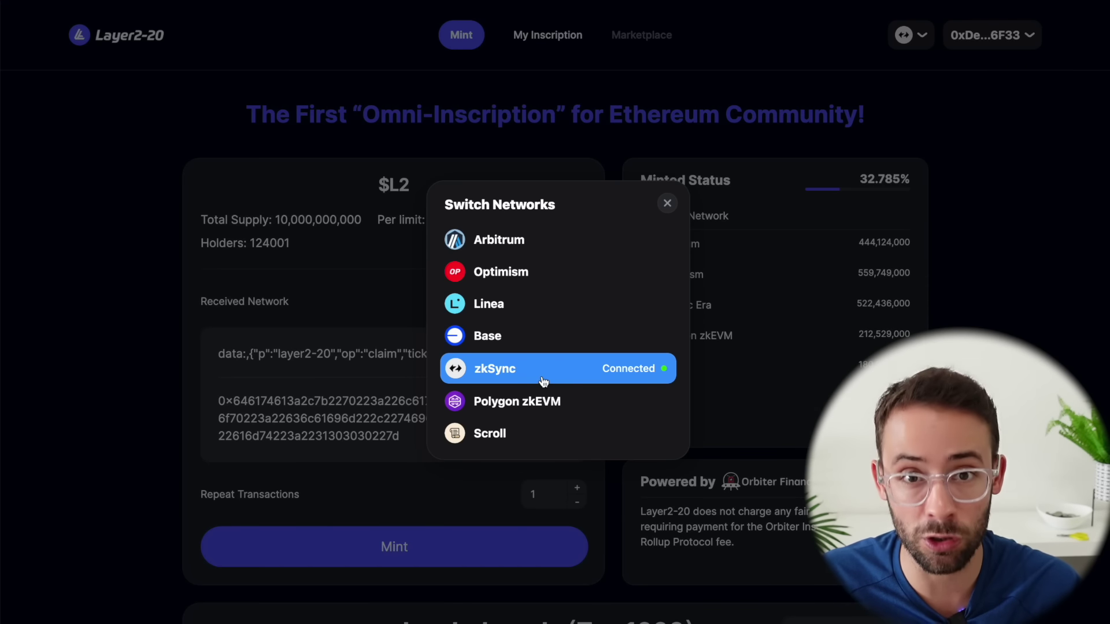
left_click(112, 324)
left_click(554, 303)
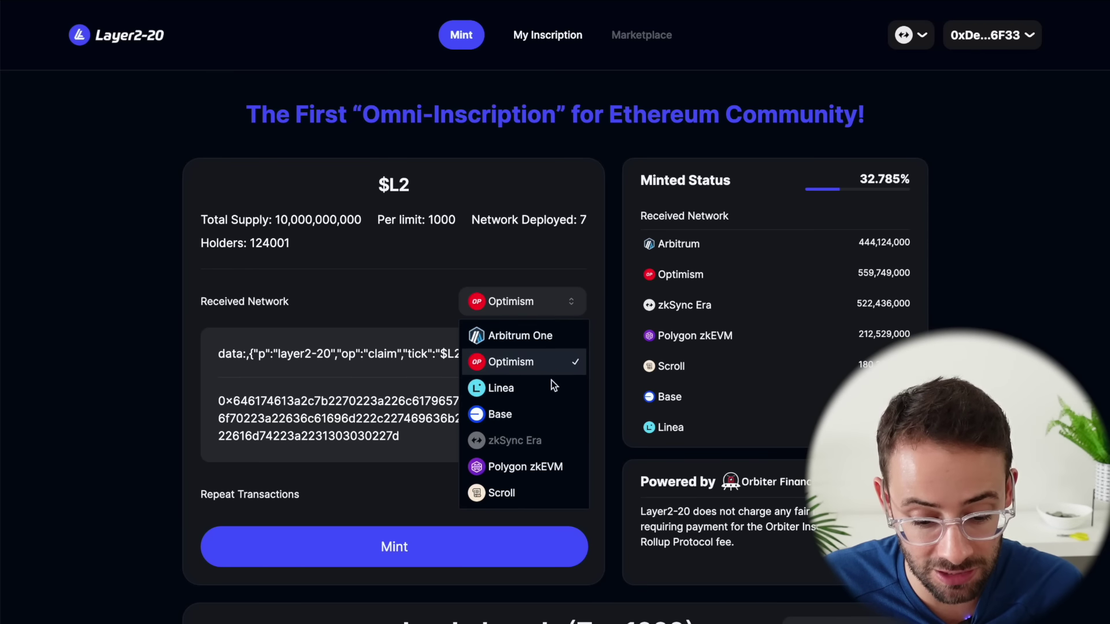
left_click(992, 267)
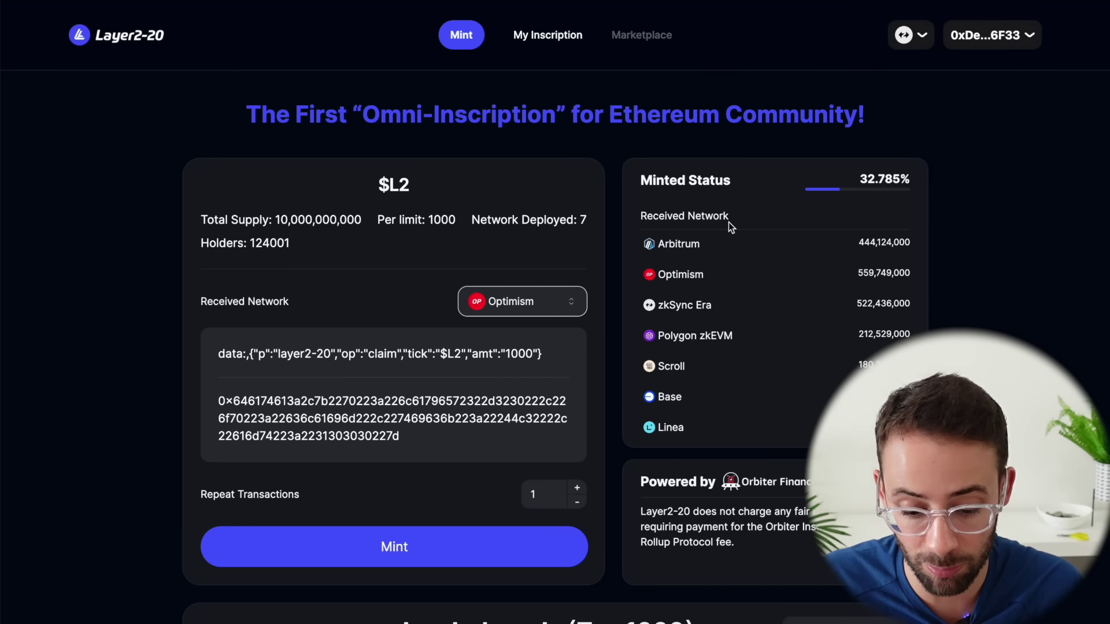
- Mint $L2 from zkSync with Optimism as the received network and 1 repeat transaction, approving it in the wallet
scroll(728, 222, "down", 1)
left_click(577, 434)
left_click(577, 434)
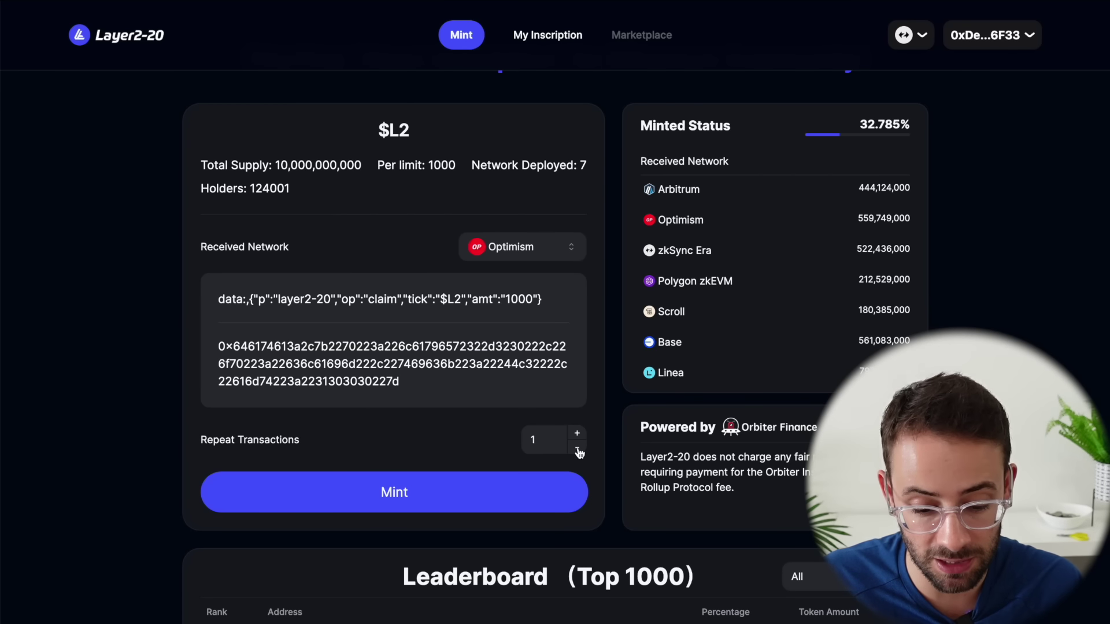
left_click(418, 498)
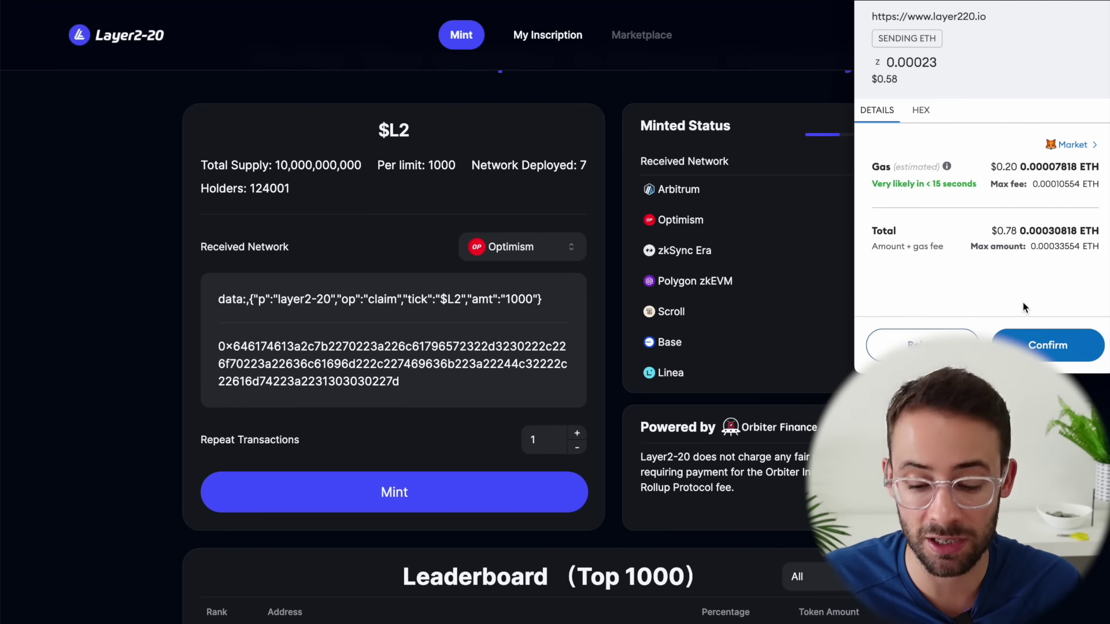
left_click(1046, 346)
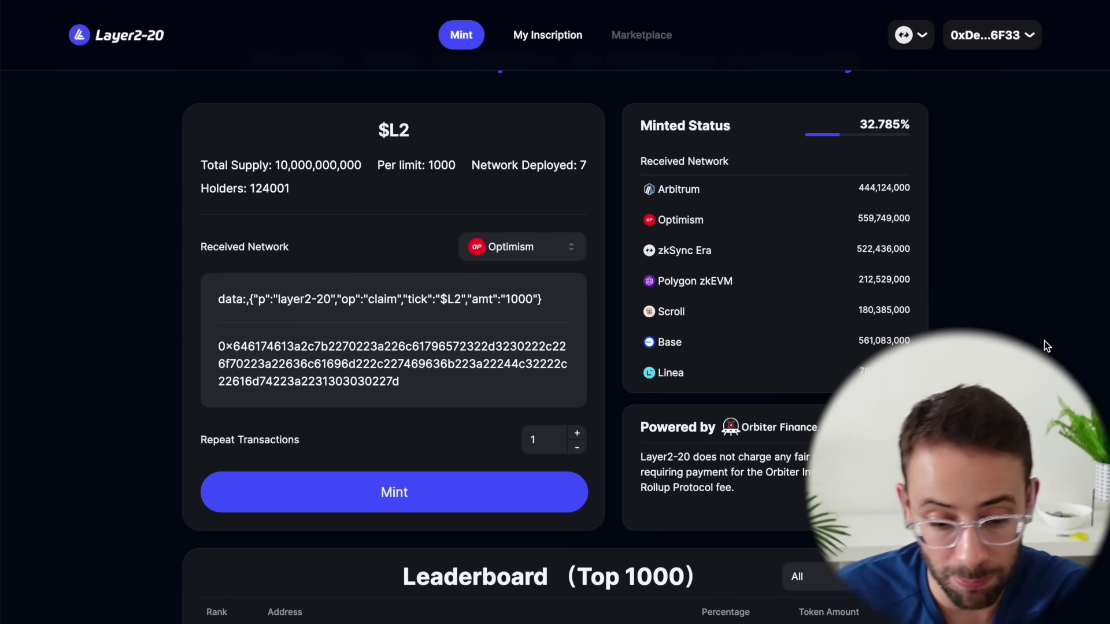
- Skim the Layer2-20 mint page, check the $L2 holdings and mint activity under My Inscription, and try the Marketplace
scroll(1044, 342, "down", 2)
scroll(1044, 341, "down", 3)
scroll(1045, 342, "up", 6)
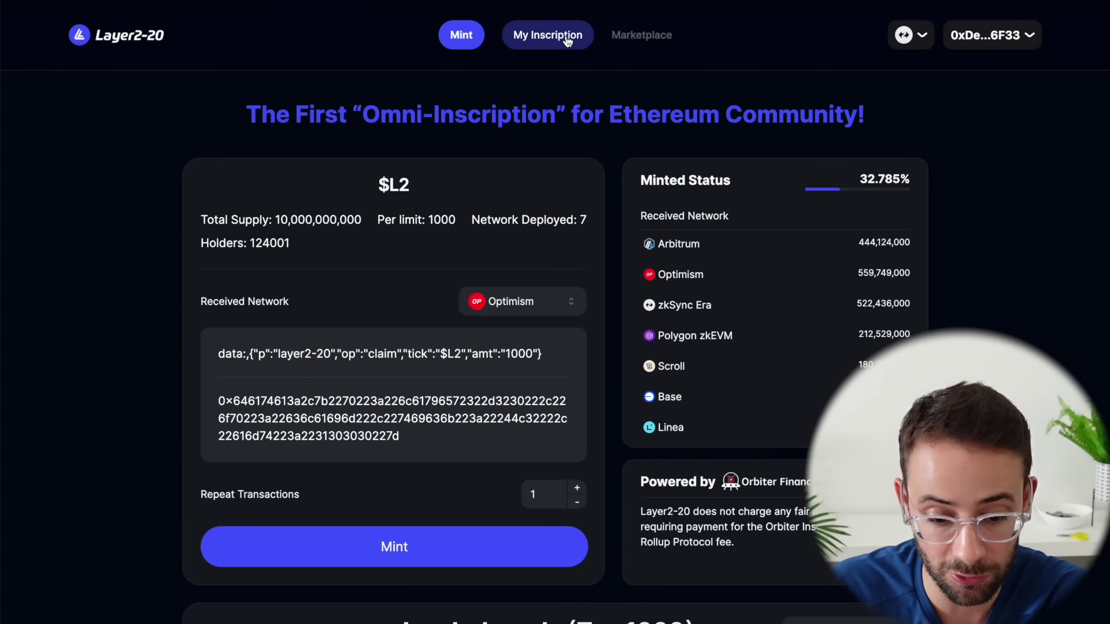
left_click(569, 42)
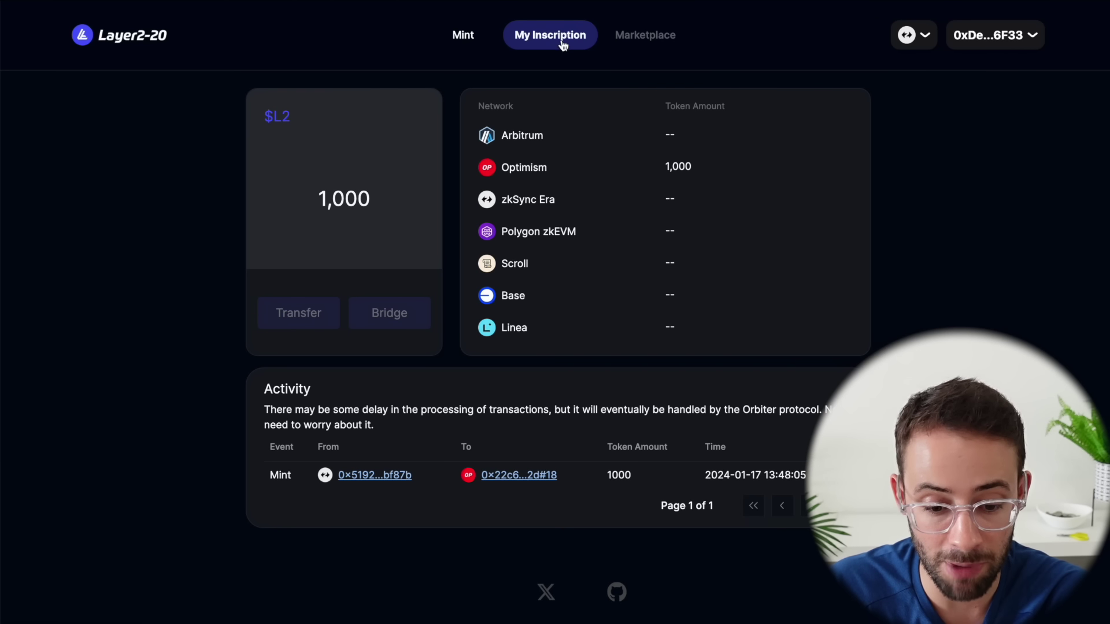
left_click(652, 39)
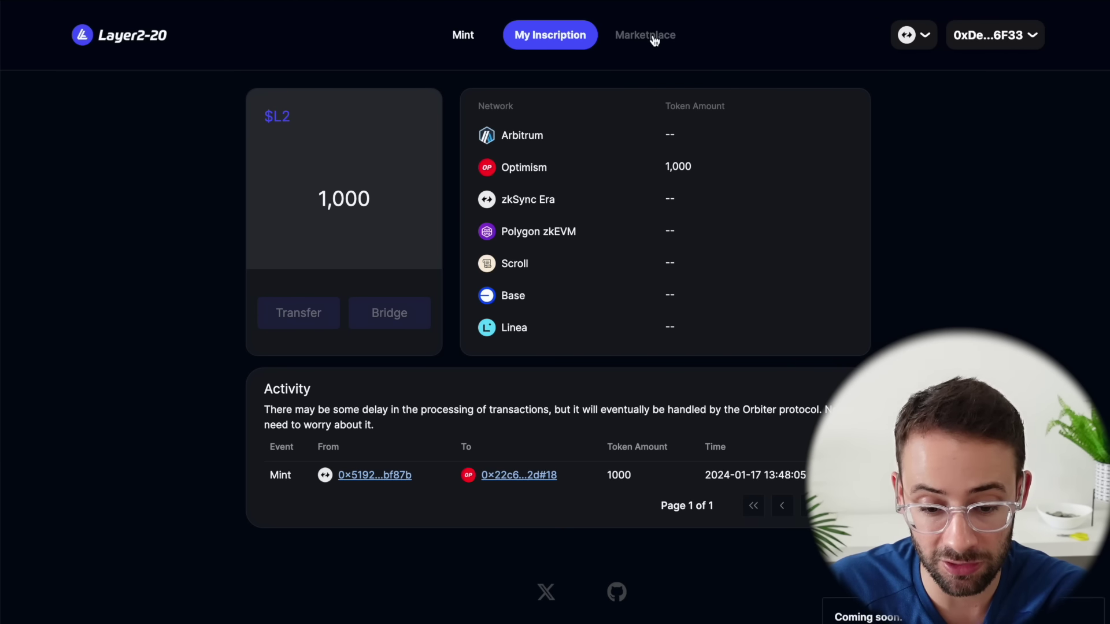